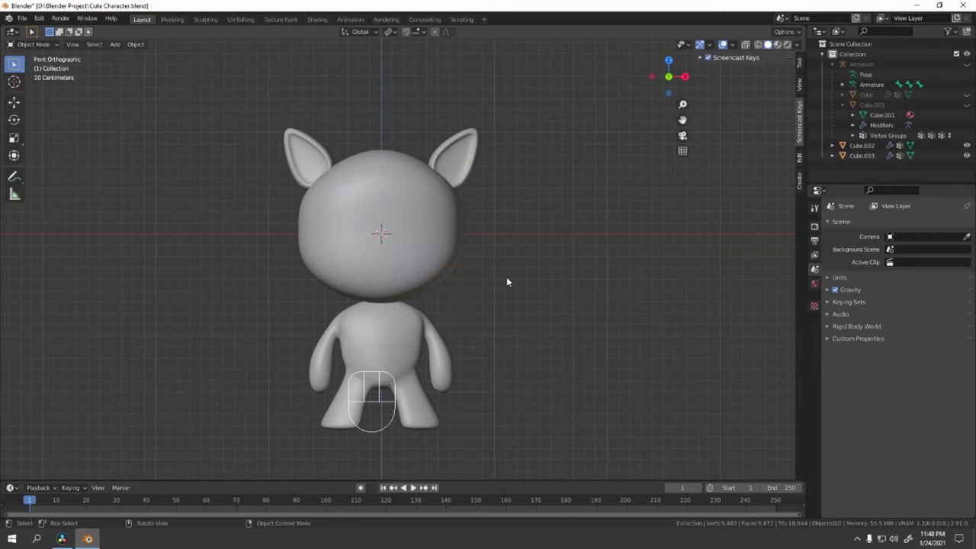
Step: Examine the unrigged character model from several angles and return to the front view
{"action": "middle_click_drag", "start_coordinate": [508, 280], "coordinate": [536, 282]}
{"action": "middle_click_drag", "start_coordinate": [340, 226], "coordinate": [320, 261]}
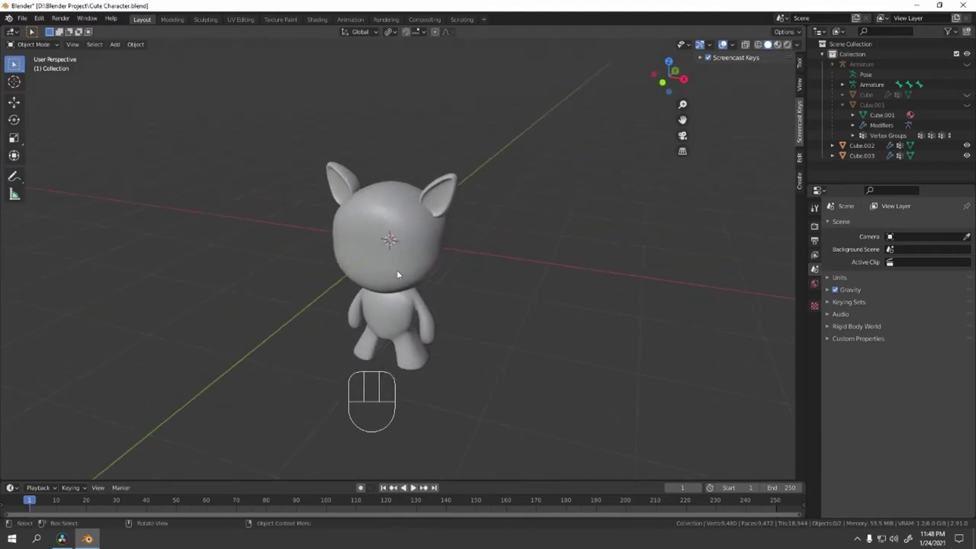
{"action": "middle_click_drag", "start_coordinate": [411, 277], "coordinate": [431, 244]}
{"action": "key", "text": "KP_1"}
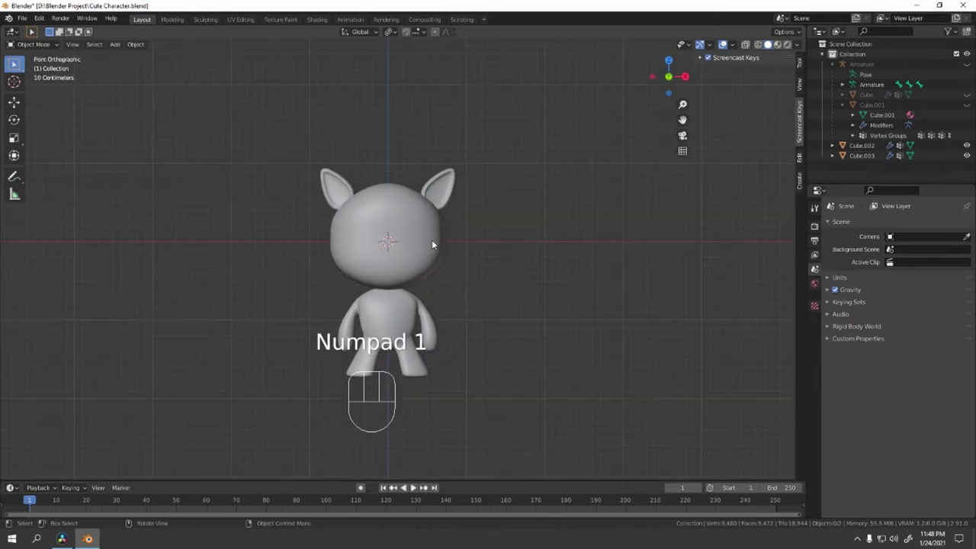
{"action": "scroll", "coordinate": [432, 243], "scroll_direction": "up", "scroll_amount": 3}
{"action": "scroll", "coordinate": [481, 273], "scroll_direction": "down", "scroll_amount": 3}
{"action": "middle_click_drag", "start_coordinate": [481, 272], "coordinate": [529, 224]}
{"action": "middle_click_drag", "start_coordinate": [313, 290], "coordinate": [272, 335]}
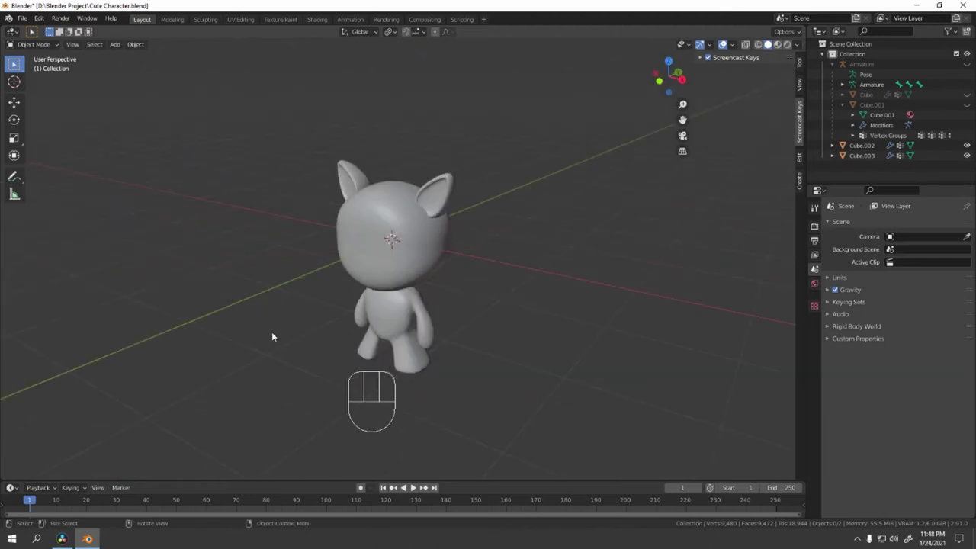
{"action": "key", "text": "KP_1"}
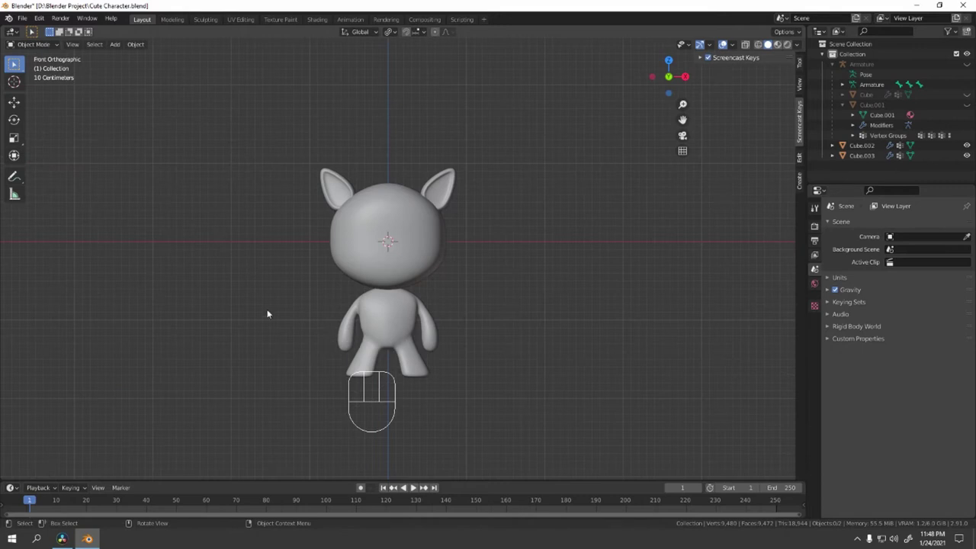
Step: Add an armature to the scene and set its viewport display to In Front
{"action": "key", "text": "shift+a"}
{"action": "left_click", "coordinate": [465, 281]}
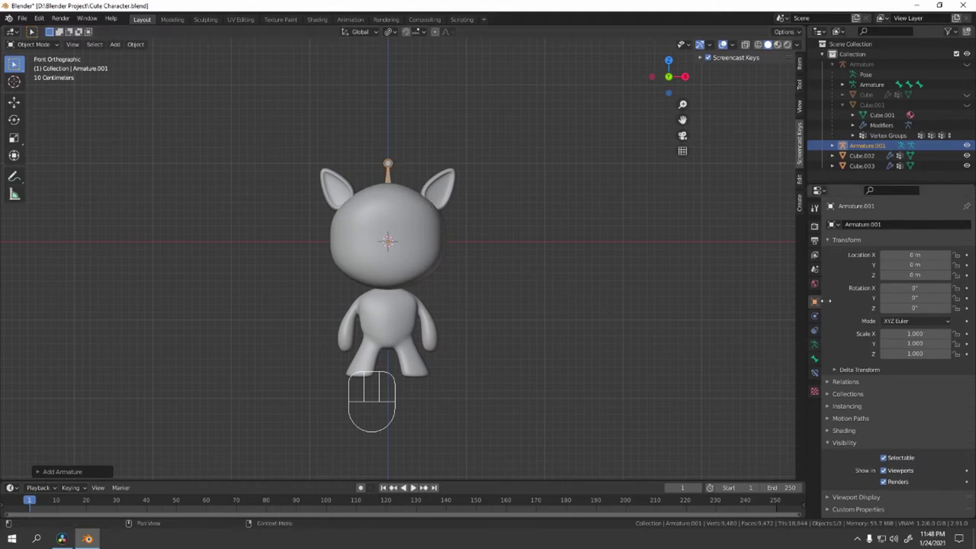
{"action": "left_click", "coordinate": [814, 344]}
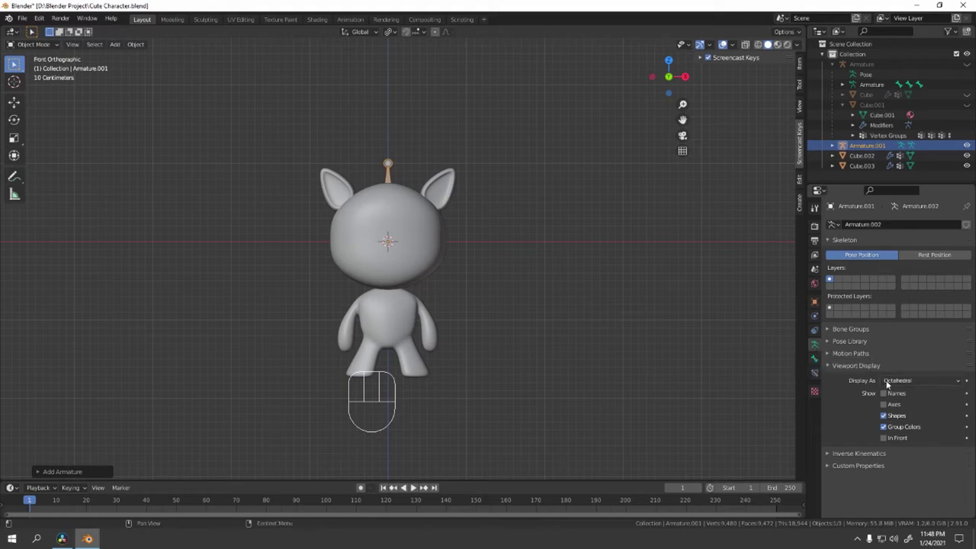
{"action": "left_click", "coordinate": [885, 438]}
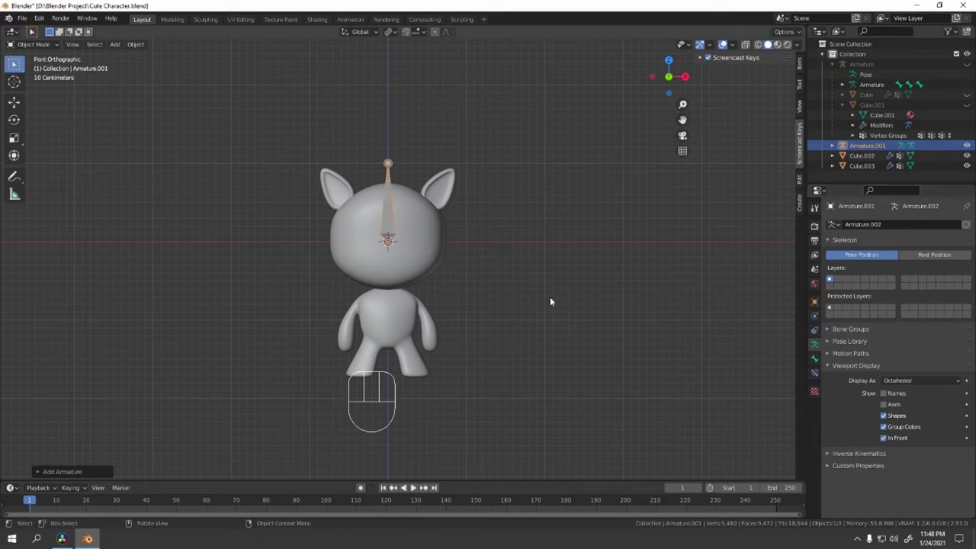
Step: Move the armature about 1.34 m down along the Z axis so its base sits at the hips
{"action": "scroll", "coordinate": [519, 283], "scroll_direction": "up", "scroll_amount": 2}
{"action": "scroll", "coordinate": [518, 277], "scroll_direction": "down", "scroll_amount": 1, "text": "shift"}
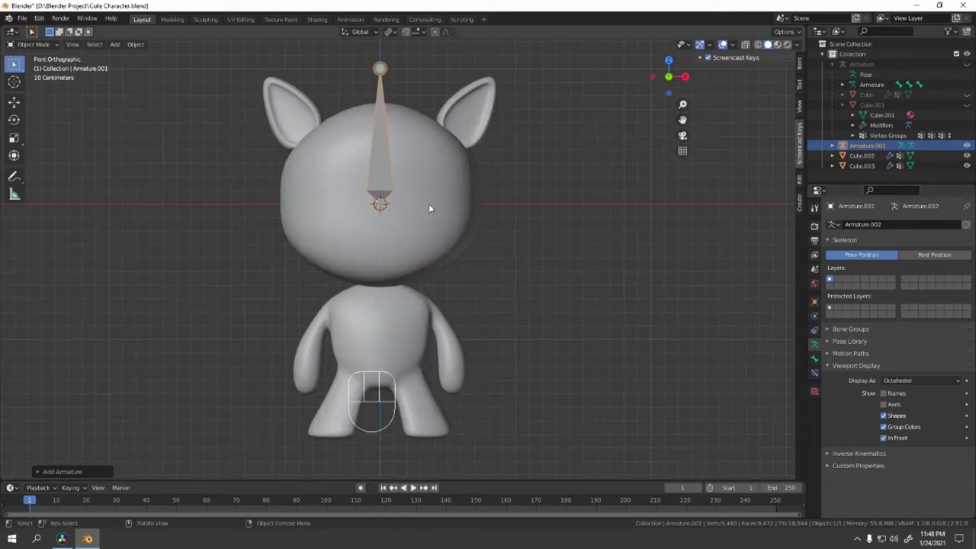
{"action": "key", "text": "g"}
{"action": "key", "text": "z"}
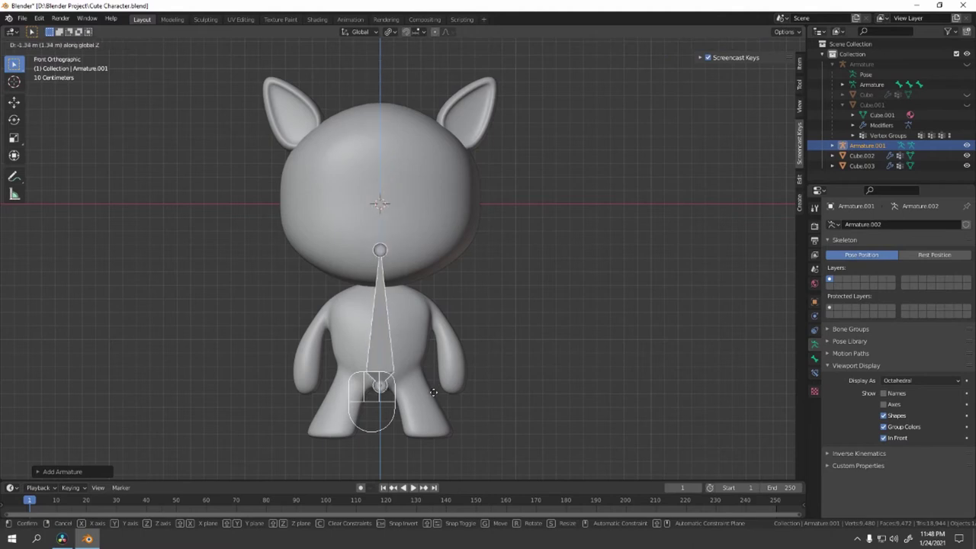
{"action": "left_click", "coordinate": [435, 392]}
Step: Scale the armature down so its single bone spans the torso from the hips to the neck
{"action": "middle_click_drag", "start_coordinate": [431, 317], "coordinate": [435, 303], "text": "shift"}
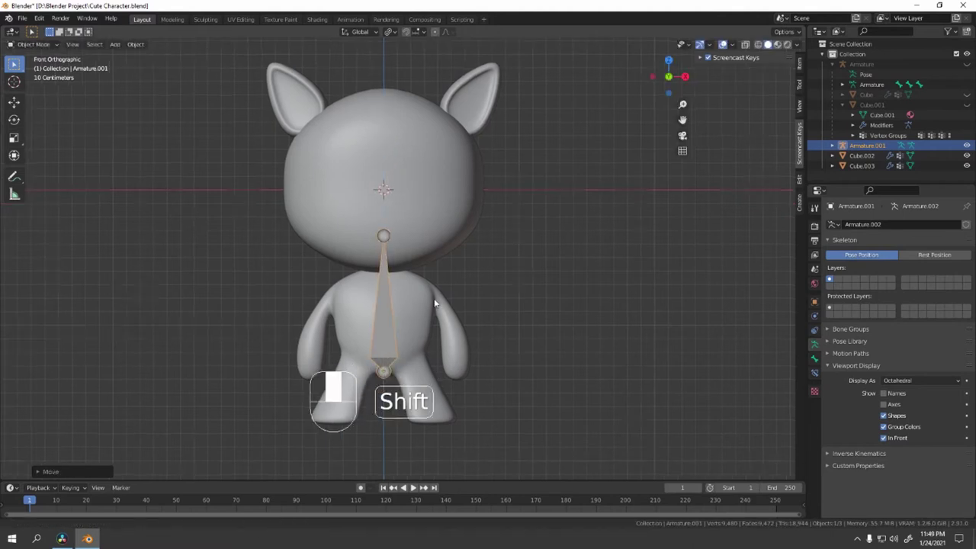
{"action": "scroll", "coordinate": [435, 303], "scroll_direction": "up", "scroll_amount": 4}
{"action": "key", "text": "s"}
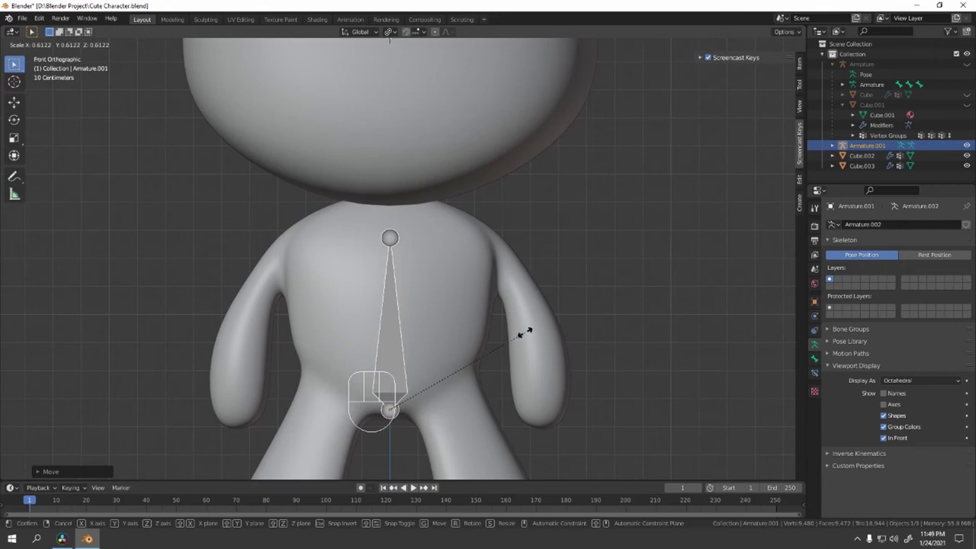
{"action": "left_click", "coordinate": [576, 360]}
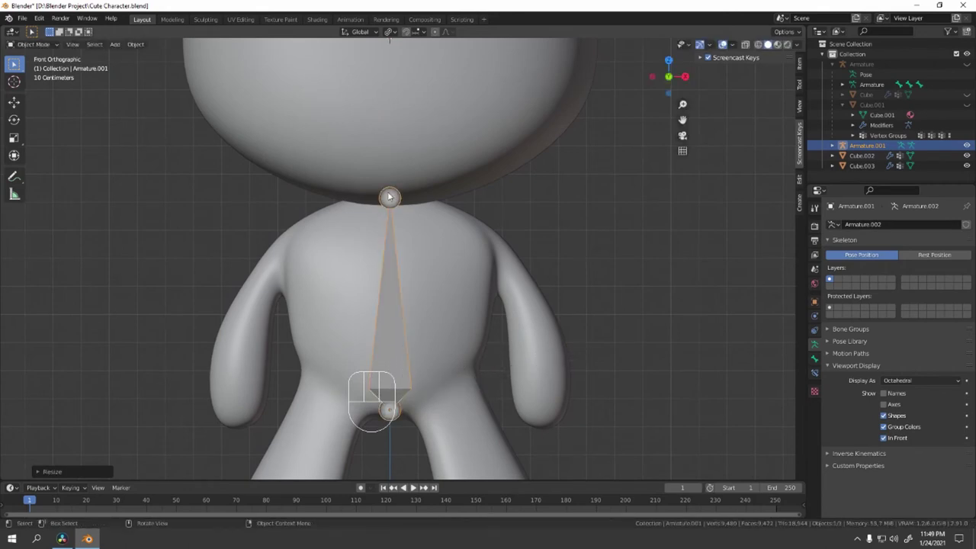
Step: In Edit Mode, extrude a head bone straight up along Z from the neck joint to the top of the head
{"action": "scroll", "coordinate": [115, 142], "scroll_direction": "down", "scroll_amount": 4}
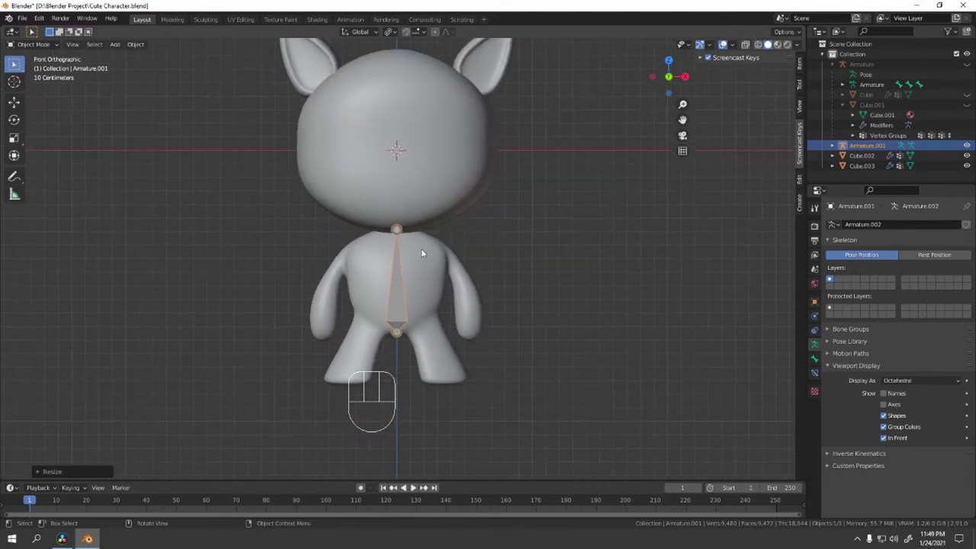
{"action": "middle_click_drag", "start_coordinate": [402, 222], "coordinate": [409, 222]}
{"action": "key", "text": "KP_1"}
{"action": "key", "text": "Tab"}
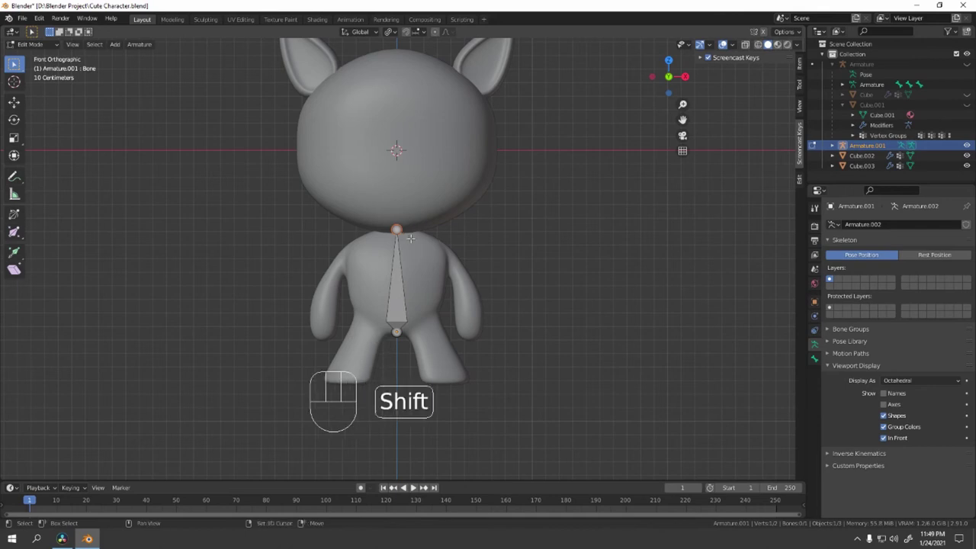
{"action": "middle_click_drag", "start_coordinate": [411, 239], "coordinate": [403, 276], "text": "shift"}
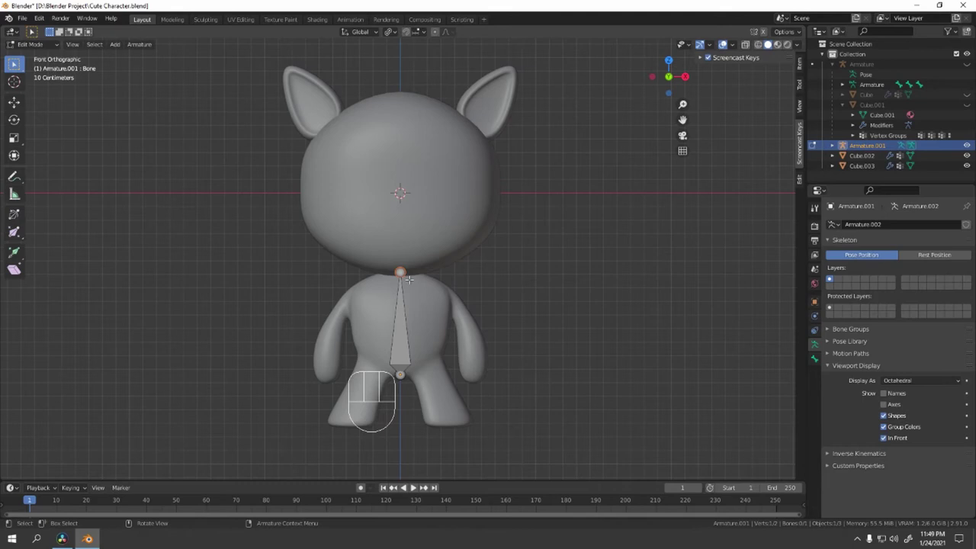
{"action": "key", "text": "e"}
{"action": "key", "text": "z"}
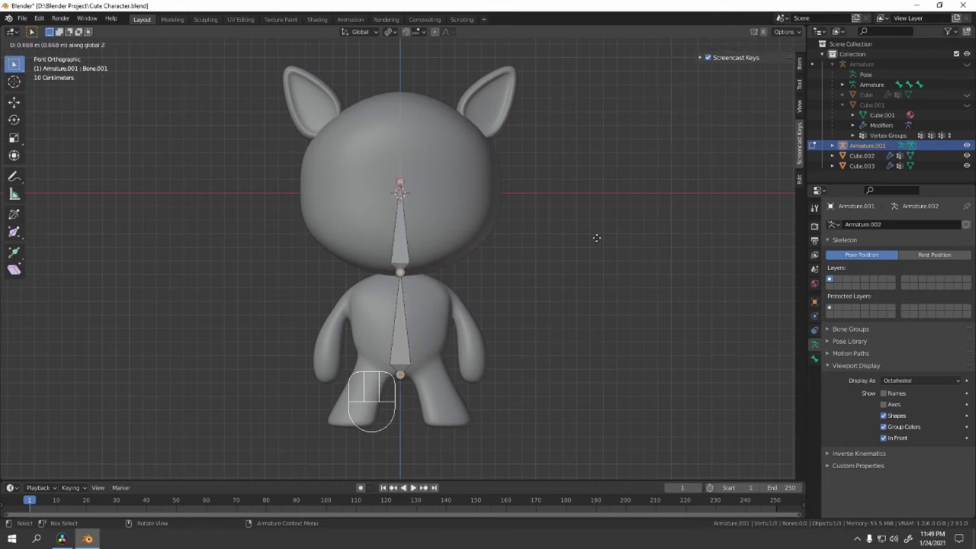
{"action": "left_click", "coordinate": [599, 154]}
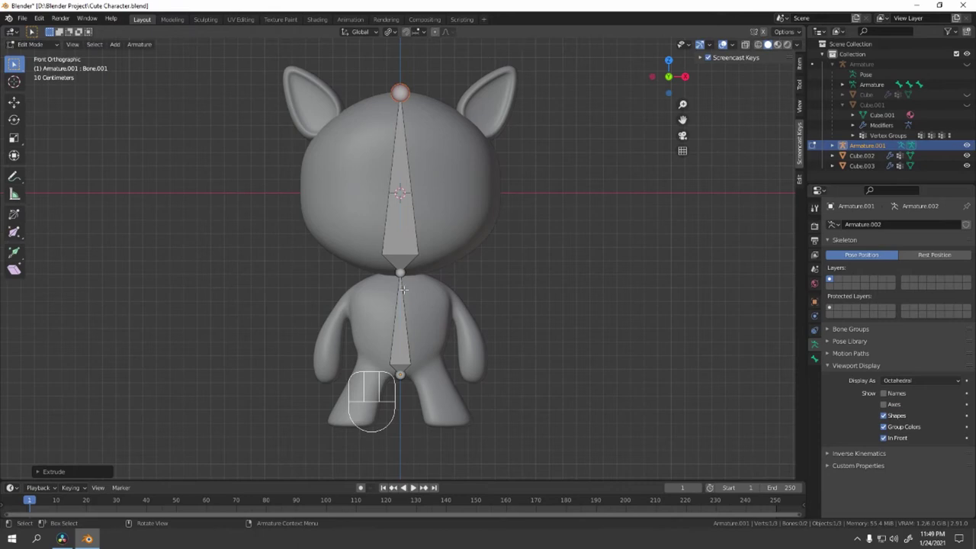
Step: Extrude a chain of three bones from the neck joint through the shoulder and elbow to the hand of the character's right arm
{"action": "scroll", "coordinate": [402, 272], "scroll_direction": "up", "scroll_amount": 3}
{"action": "middle_click_drag", "start_coordinate": [402, 272], "coordinate": [428, 249], "text": "shift"}
{"action": "left_click", "coordinate": [405, 234], "text": "shift"}
{"action": "key", "text": "e"}
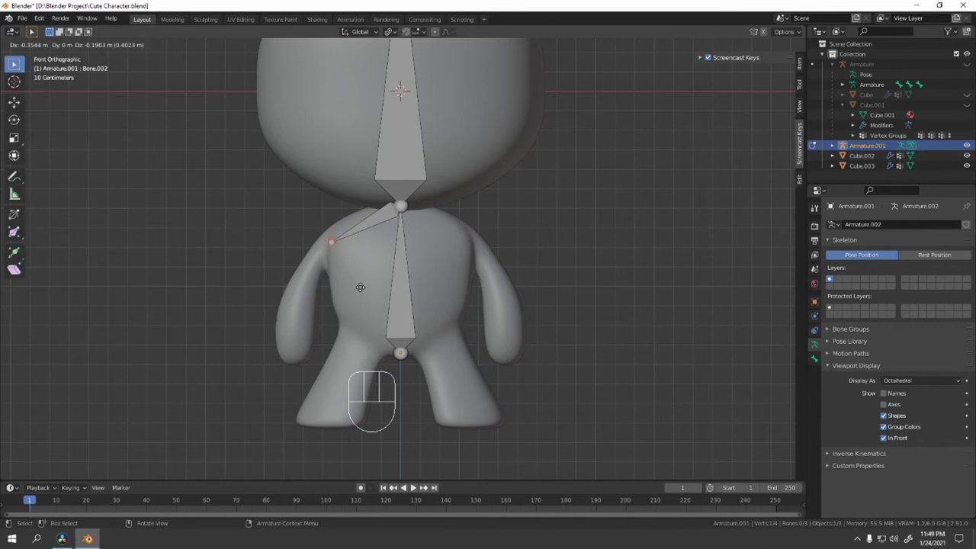
{"action": "left_click", "coordinate": [353, 290]}
{"action": "key", "text": "e"}
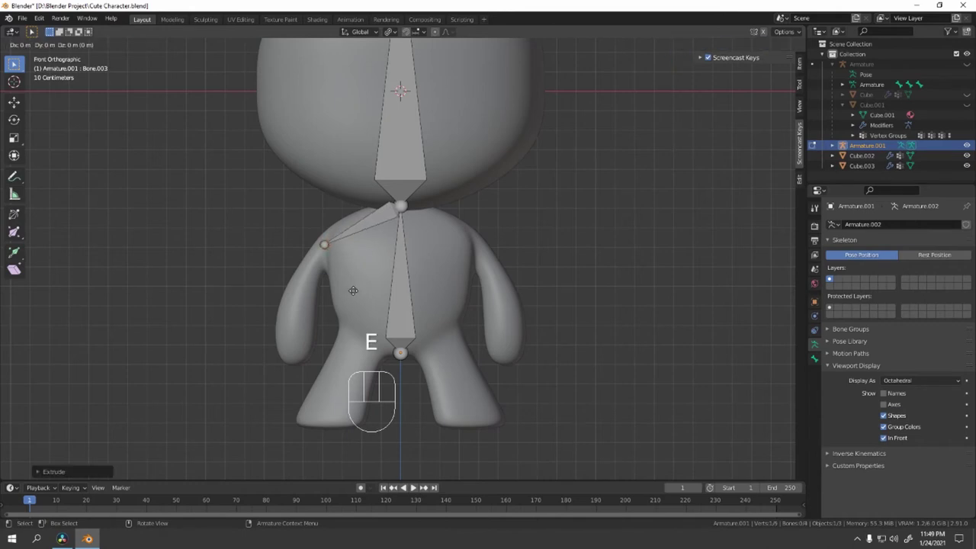
{"action": "left_click", "coordinate": [328, 344]}
{"action": "key", "text": "e"}
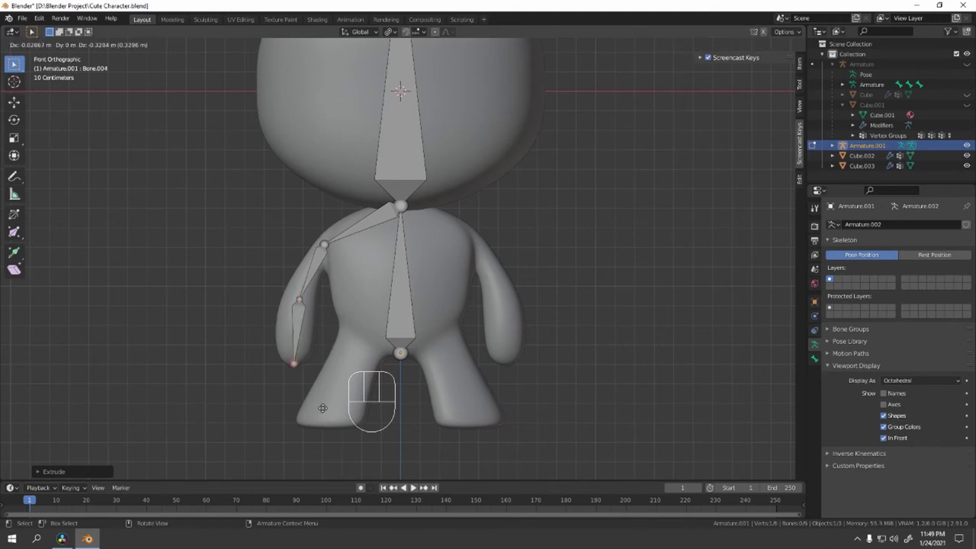
{"action": "left_click", "coordinate": [321, 406]}
Step: Examine how the spine, head and arm bones fit the character's proportions in front view
{"action": "scroll", "coordinate": [484, 230], "scroll_direction": "down", "scroll_amount": 5}
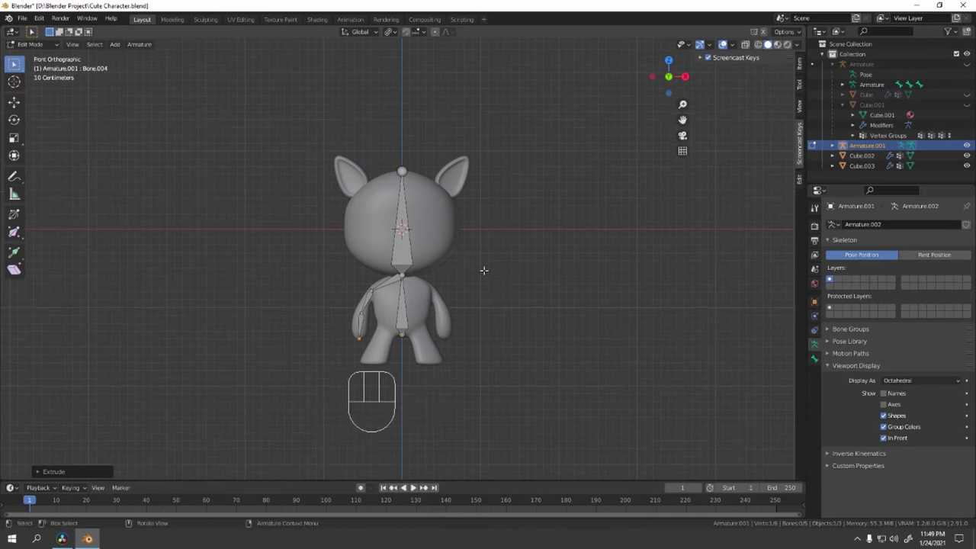
{"action": "scroll", "coordinate": [481, 270], "scroll_direction": "up", "scroll_amount": 4}
{"action": "middle_click_drag", "start_coordinate": [469, 229], "coordinate": [456, 207], "text": "shift"}
{"action": "scroll", "coordinate": [462, 219], "scroll_direction": "down", "scroll_amount": 2}
{"action": "scroll", "coordinate": [463, 219], "scroll_direction": "down", "scroll_amount": 1}
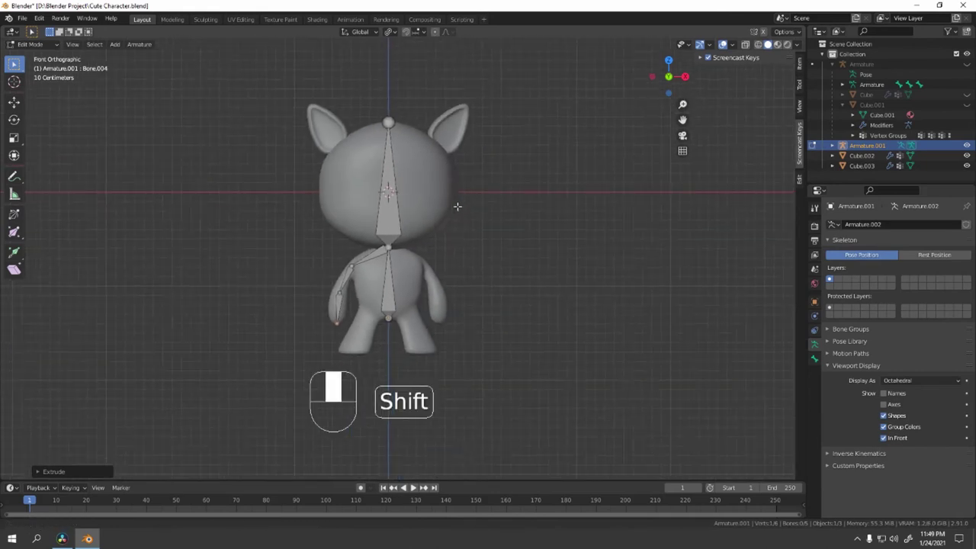
{"action": "scroll", "coordinate": [400, 273], "scroll_direction": "up", "scroll_amount": 4}
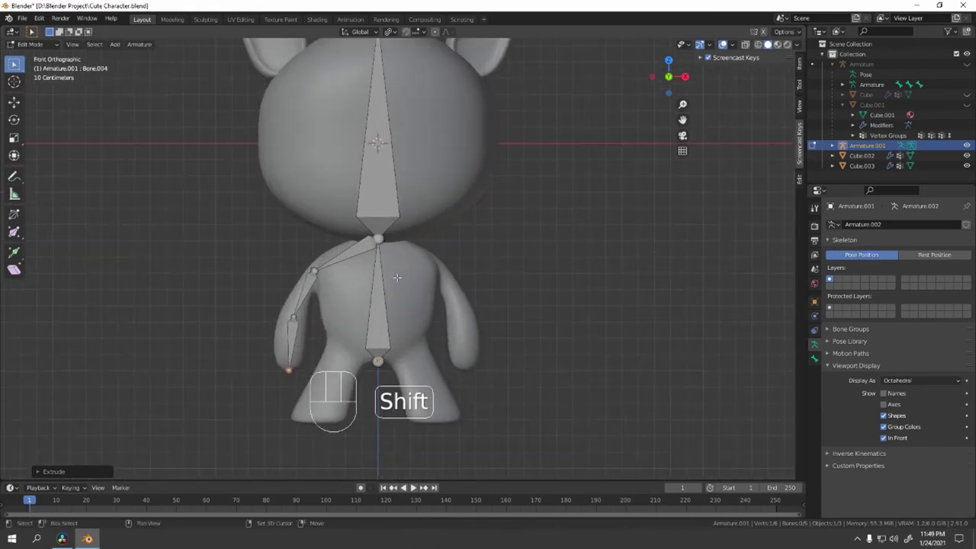
{"action": "middle_click_drag", "start_coordinate": [399, 273], "coordinate": [389, 270], "text": "shift"}
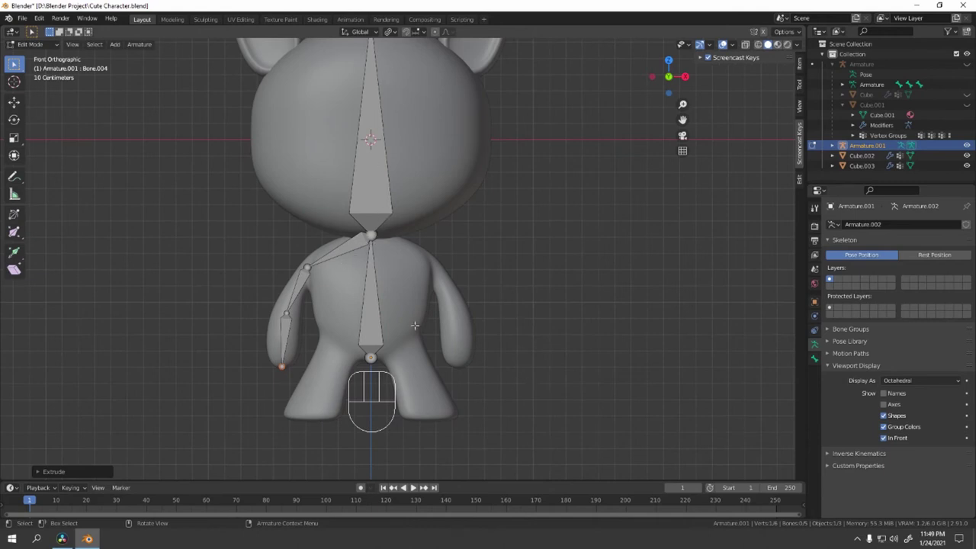
{"action": "scroll", "coordinate": [356, 289], "scroll_direction": "down", "scroll_amount": 2}
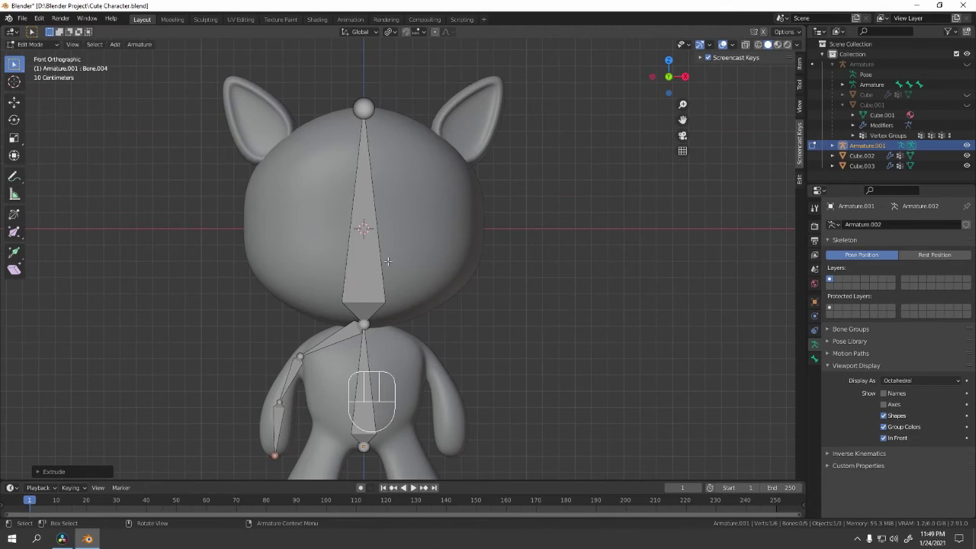
{"action": "scroll", "coordinate": [354, 289], "scroll_direction": "down", "scroll_amount": 3}
{"action": "scroll", "coordinate": [354, 288], "scroll_direction": "up", "scroll_amount": 3}
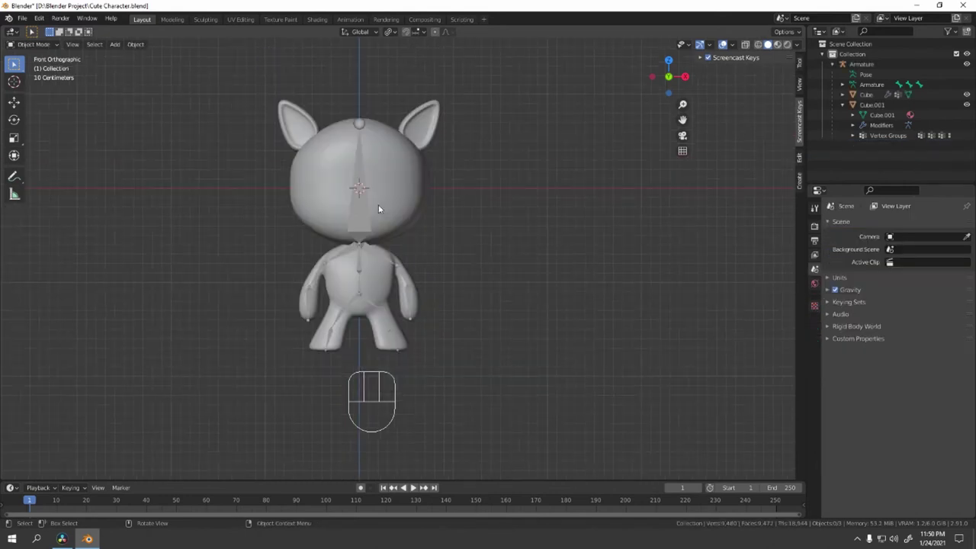
Step: Examine the complete skeleton's spine, arm and leg bones inside the character from the front and at an angle
{"action": "scroll", "coordinate": [455, 200], "scroll_direction": "up", "scroll_amount": 4}
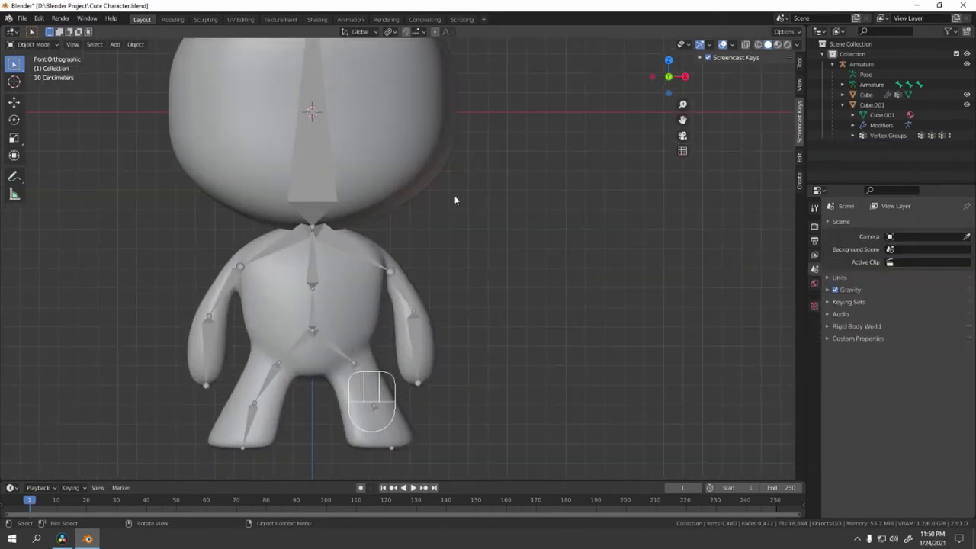
{"action": "scroll", "coordinate": [456, 201], "scroll_direction": "down", "scroll_amount": 4}
{"action": "middle_click_drag", "start_coordinate": [456, 200], "coordinate": [447, 178]}
{"action": "scroll", "coordinate": [440, 179], "scroll_direction": "up", "scroll_amount": 4}
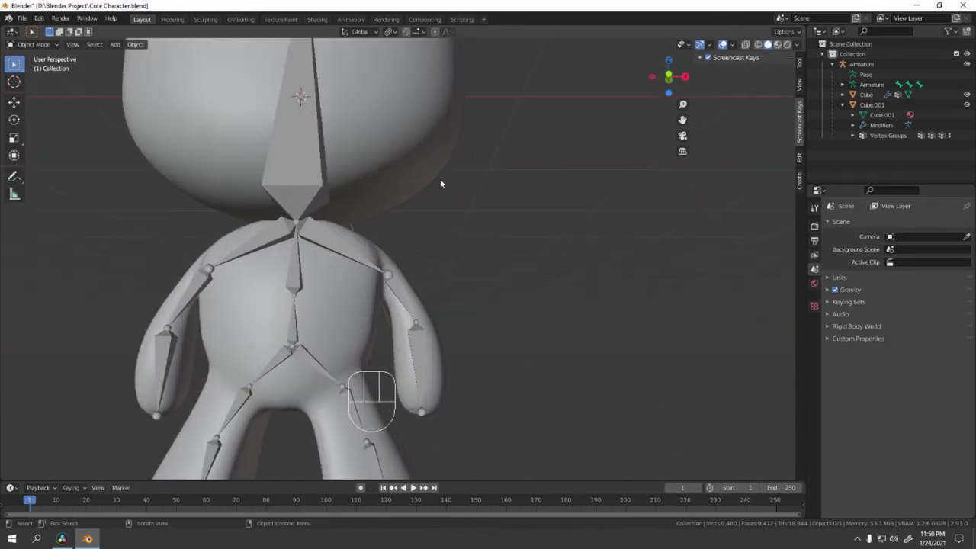
{"action": "key", "text": "KP_1"}
{"action": "middle_click_drag", "start_coordinate": [409, 345], "coordinate": [393, 291], "text": "shift"}
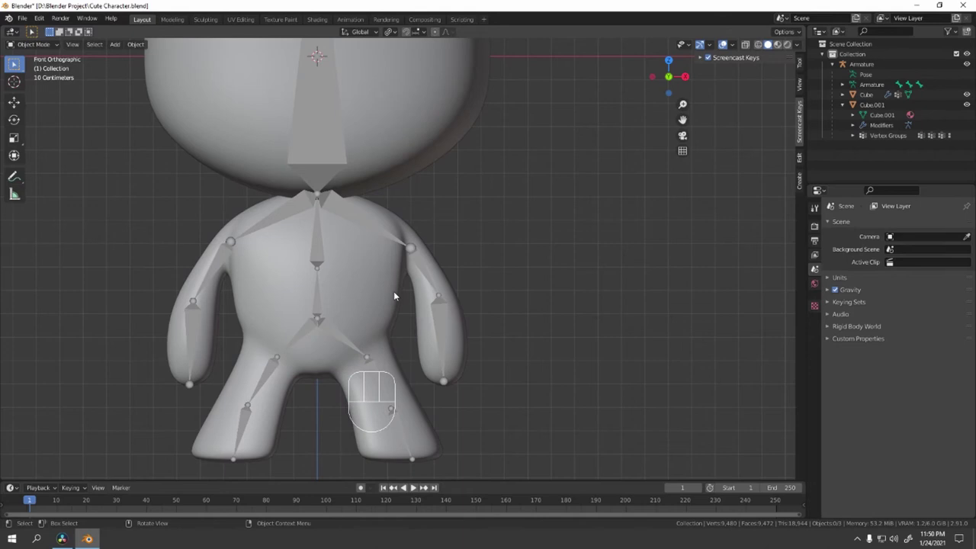
{"action": "scroll", "coordinate": [390, 293], "scroll_direction": "down", "scroll_amount": 3}
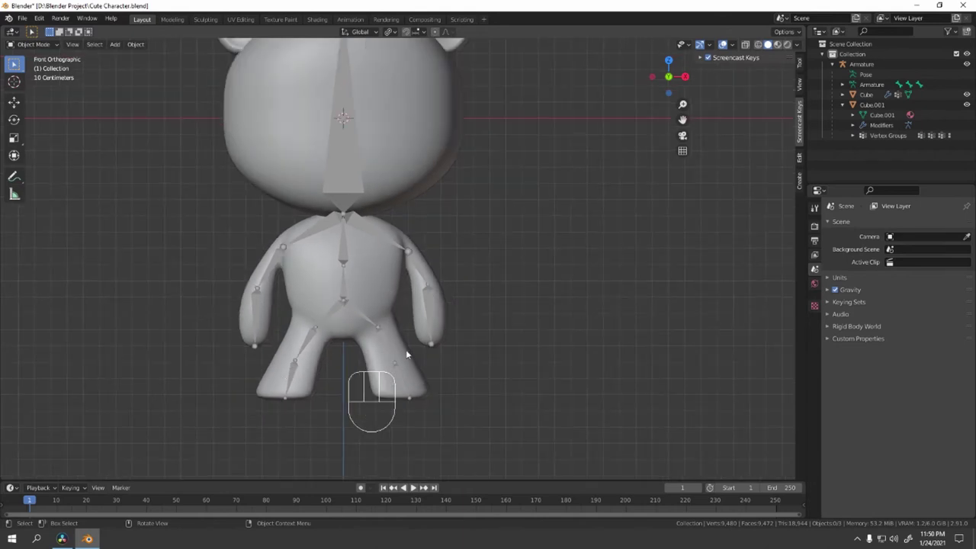
{"action": "scroll", "coordinate": [376, 208], "scroll_direction": "down", "scroll_amount": 2}
{"action": "scroll", "coordinate": [375, 206], "scroll_direction": "up", "scroll_amount": 3}
{"action": "middle_click_drag", "start_coordinate": [362, 188], "coordinate": [381, 266]}
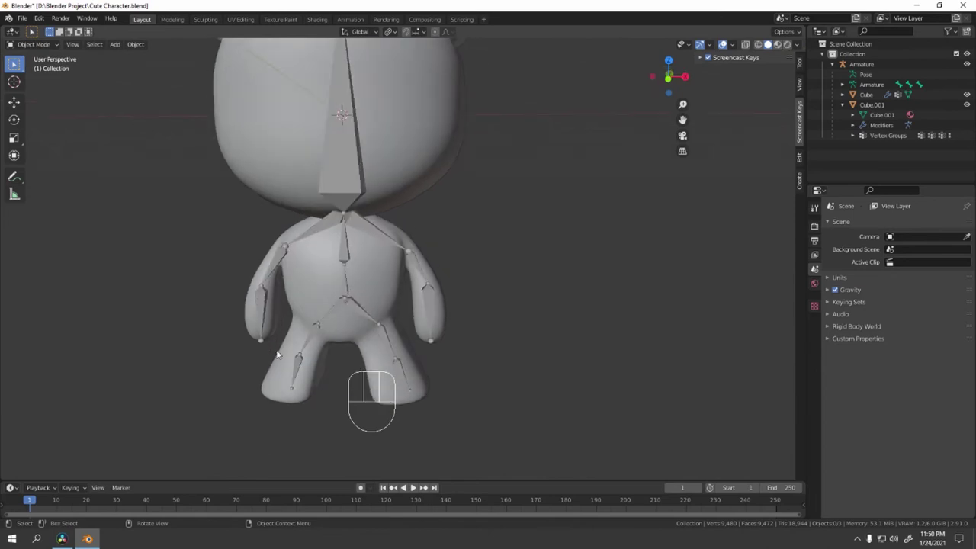
{"action": "left_click", "coordinate": [267, 341]}
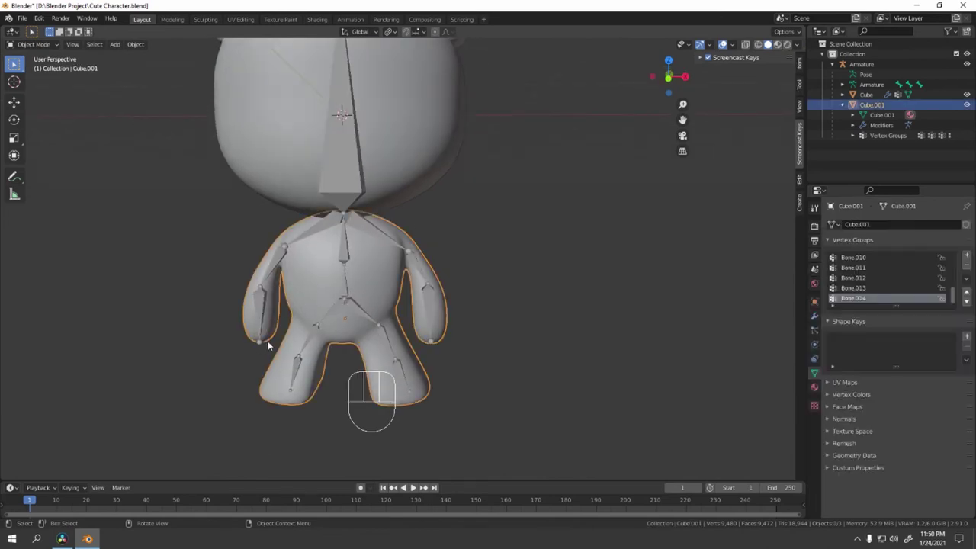
{"action": "scroll", "coordinate": [268, 341], "scroll_direction": "down", "scroll_amount": 3}
{"action": "middle_click_drag", "start_coordinate": [324, 336], "coordinate": [544, 243], "text": "shift"}
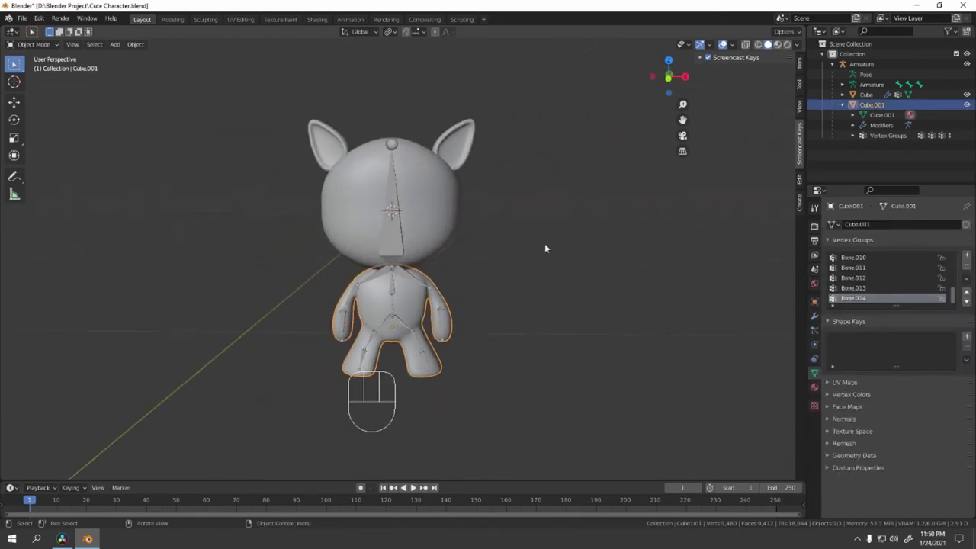
{"action": "left_click", "coordinate": [545, 245]}
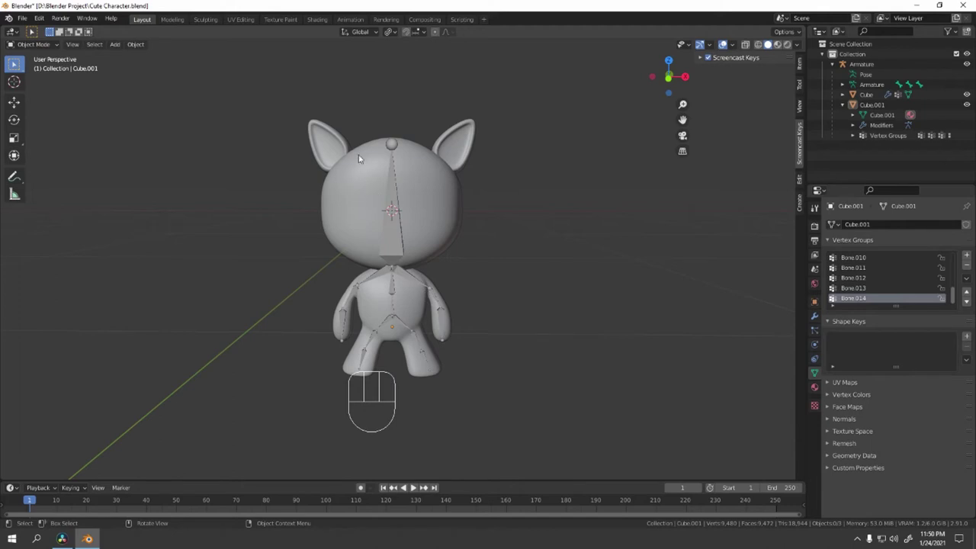
{"action": "left_click", "coordinate": [135, 44]}
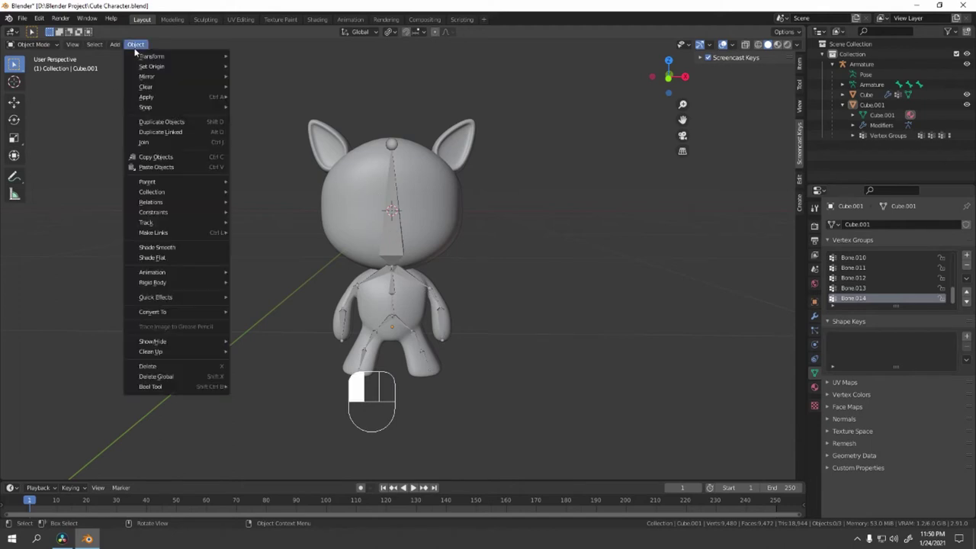
Step: Select the head mesh, body mesh and armature with the armature active, and parent the meshes to it With Automatic Weights
{"action": "left_click", "coordinate": [396, 252]}
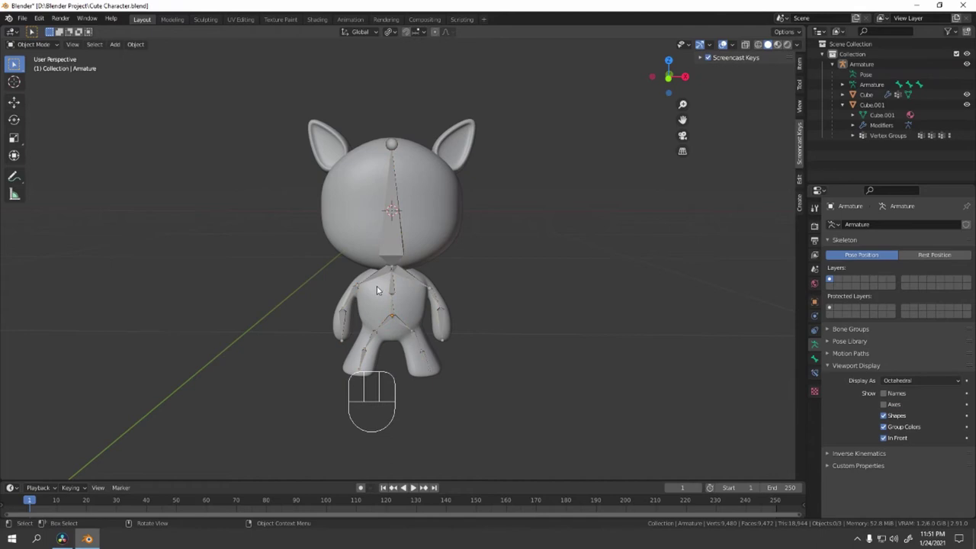
{"action": "left_click_drag", "start_coordinate": [192, 116], "coordinate": [677, 439]}
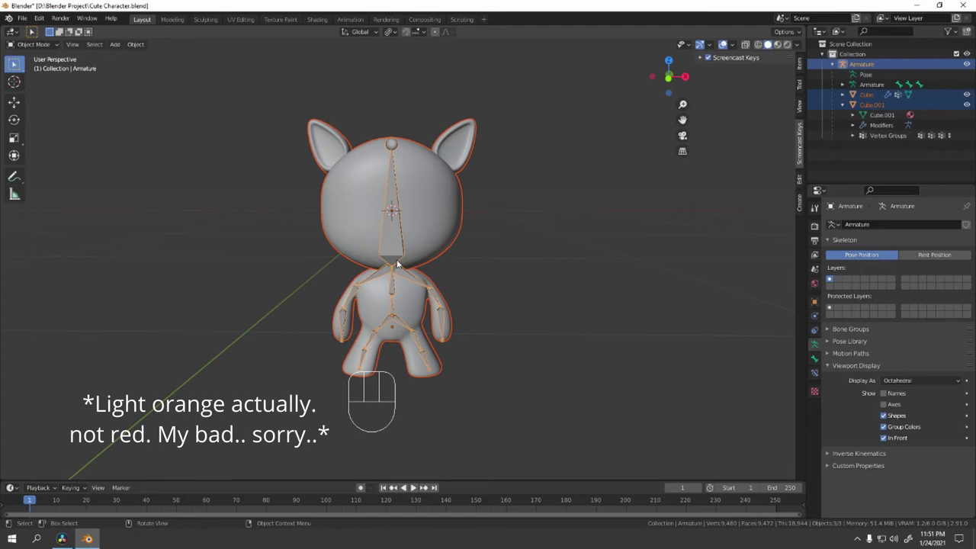
{"action": "key", "text": "ctrl+p"}
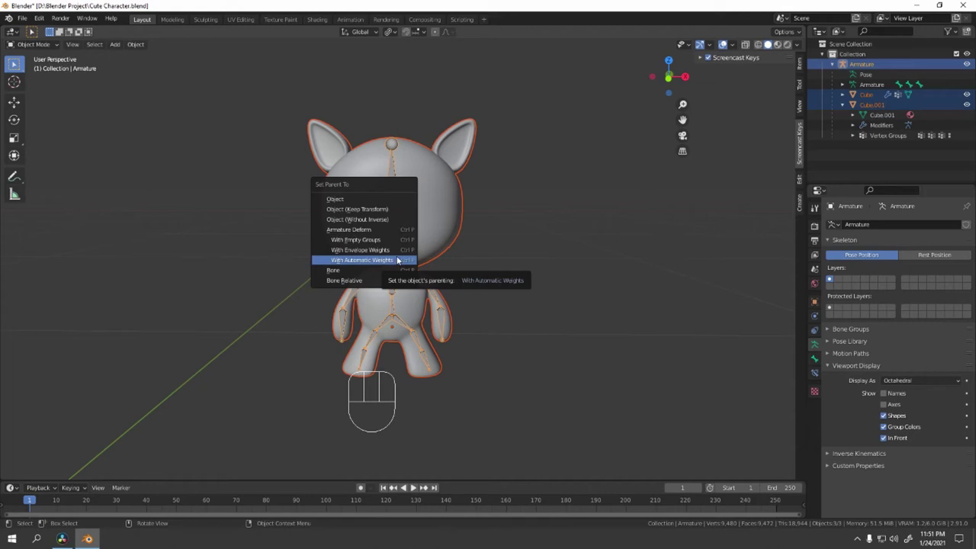
{"action": "left_click", "coordinate": [400, 260]}
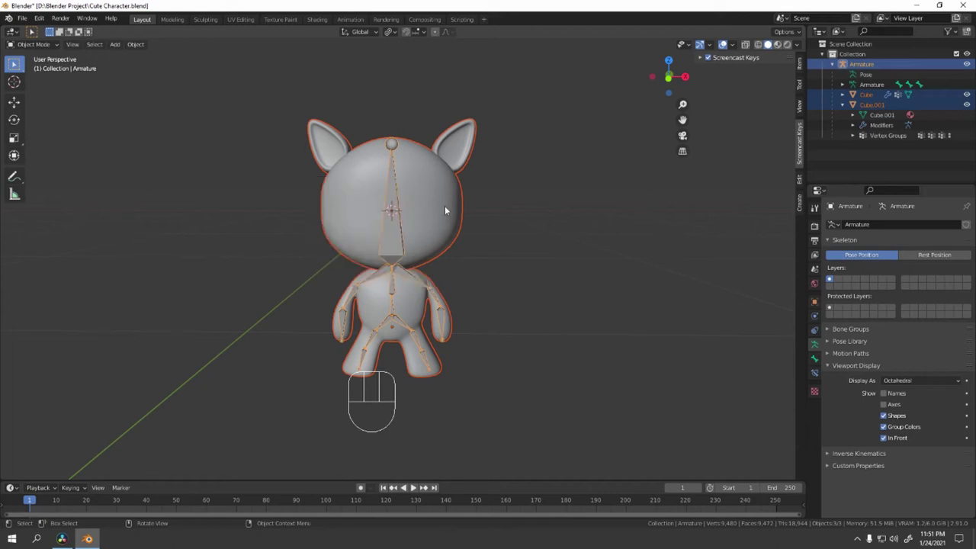
{"action": "left_click", "coordinate": [528, 239]}
Step: Try moving the whole armature in front view in Object Mode to test that the character's meshes follow it
{"action": "key", "text": "KP_1"}
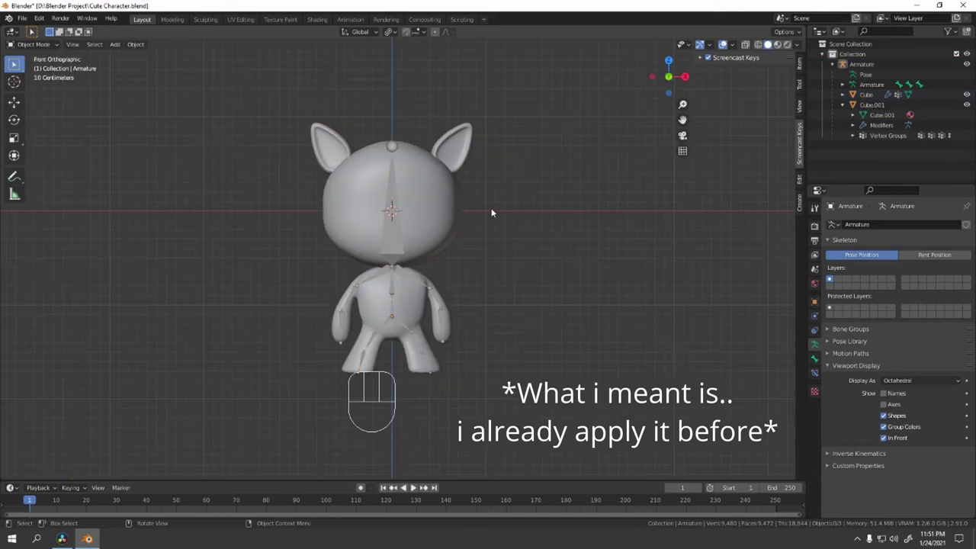
{"action": "left_click", "coordinate": [391, 151]}
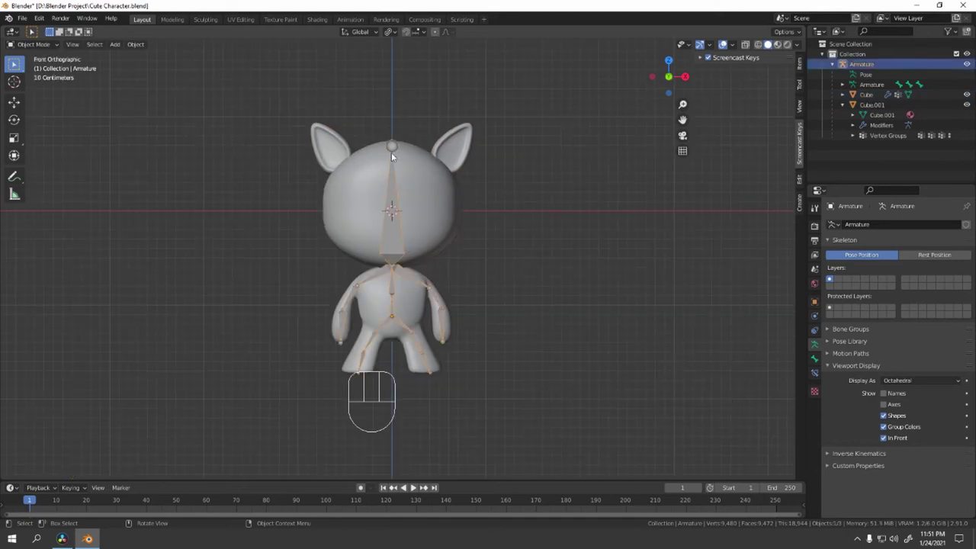
{"action": "key", "text": "g"}
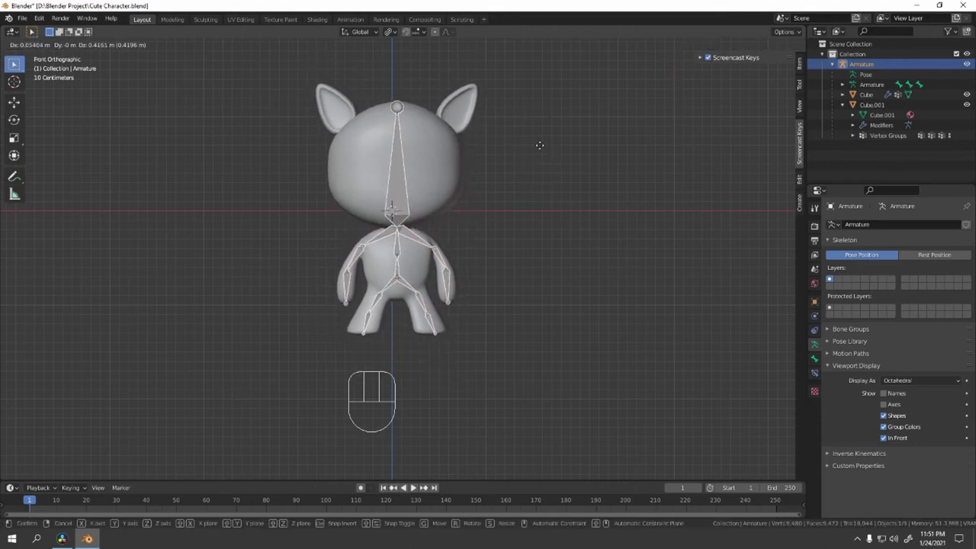
{"action": "right_click", "coordinate": [537, 147]}
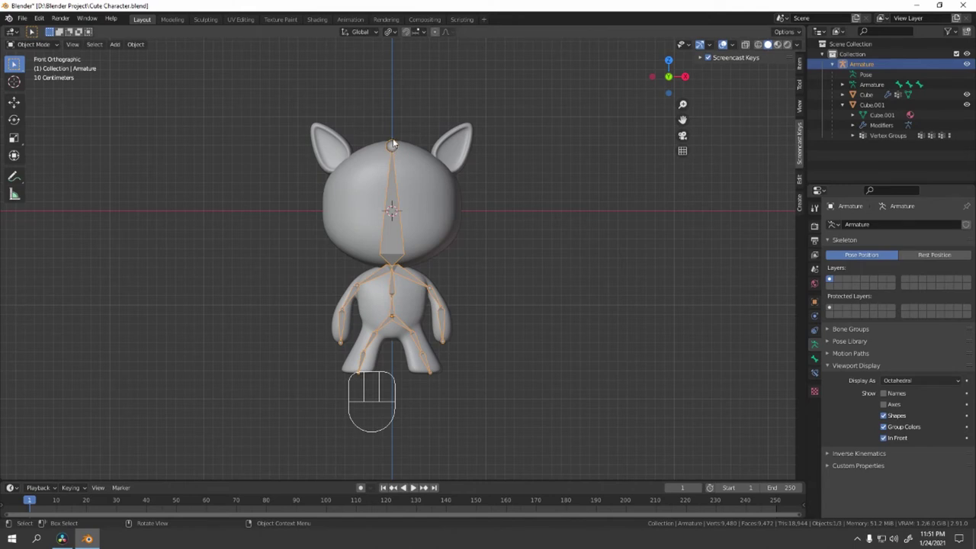
Step: Switch the armature to Pose Mode and try rotating the head bone to test how the head mesh follows
{"action": "left_click", "coordinate": [50, 43]}
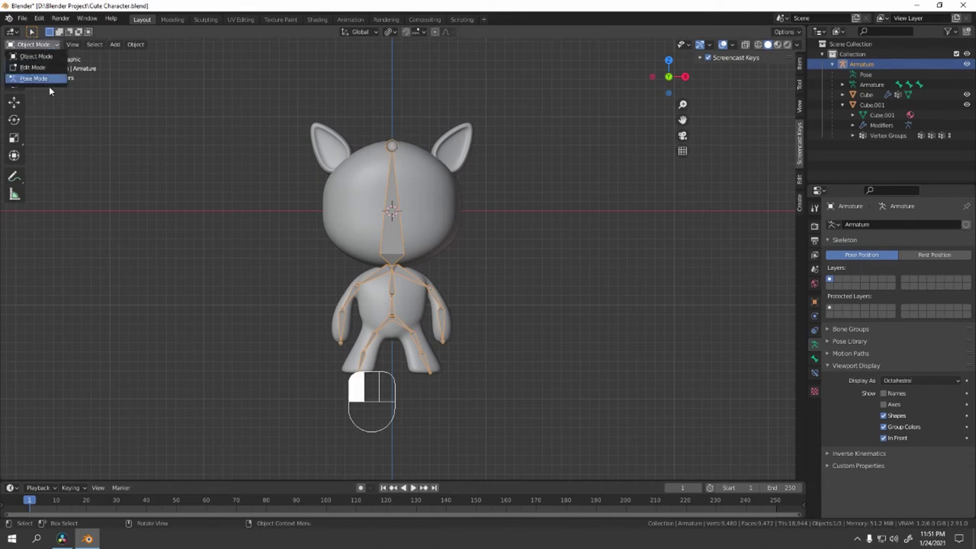
{"action": "left_click", "coordinate": [44, 79]}
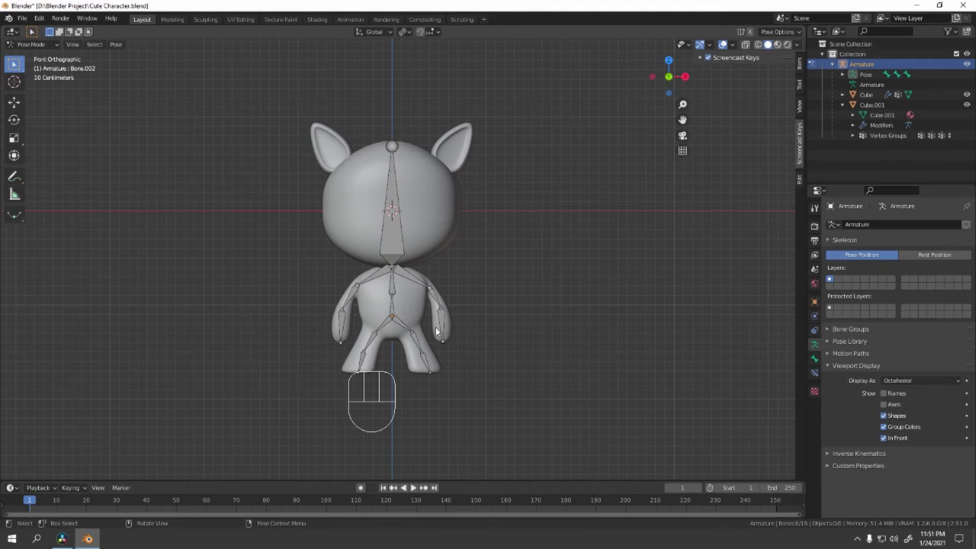
{"action": "middle_click_drag", "start_coordinate": [445, 337], "coordinate": [387, 329], "text": "shift"}
{"action": "left_click", "coordinate": [355, 153]}
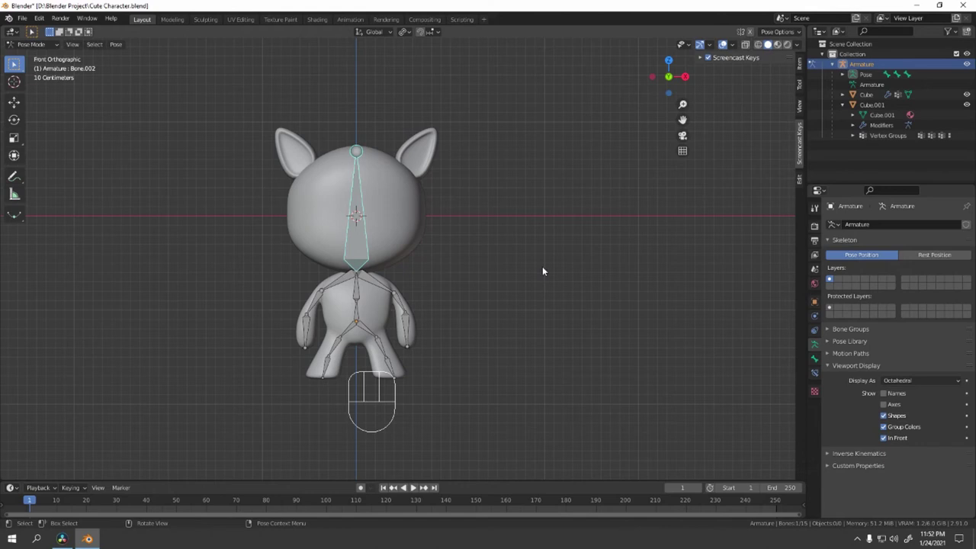
{"action": "key", "text": "g"}
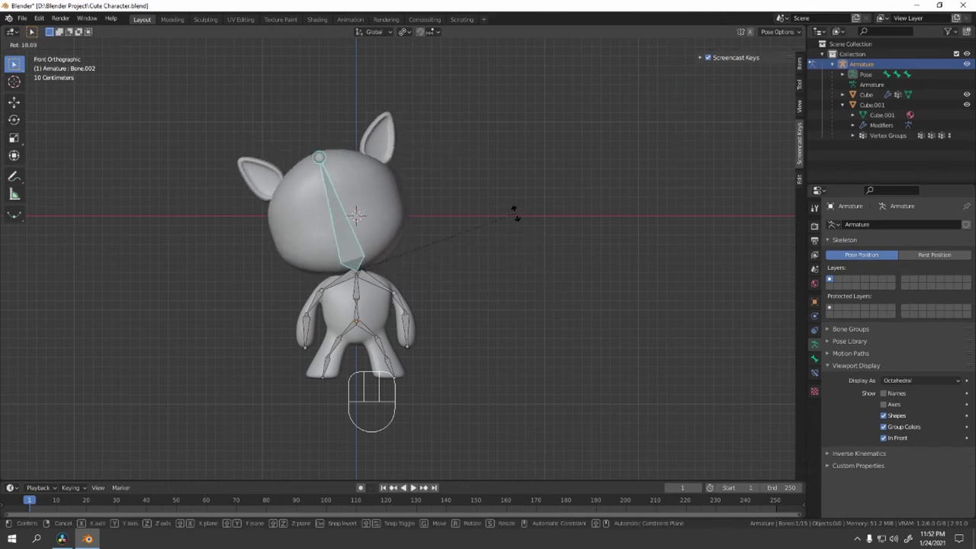
{"action": "right_click", "coordinate": [468, 332]}
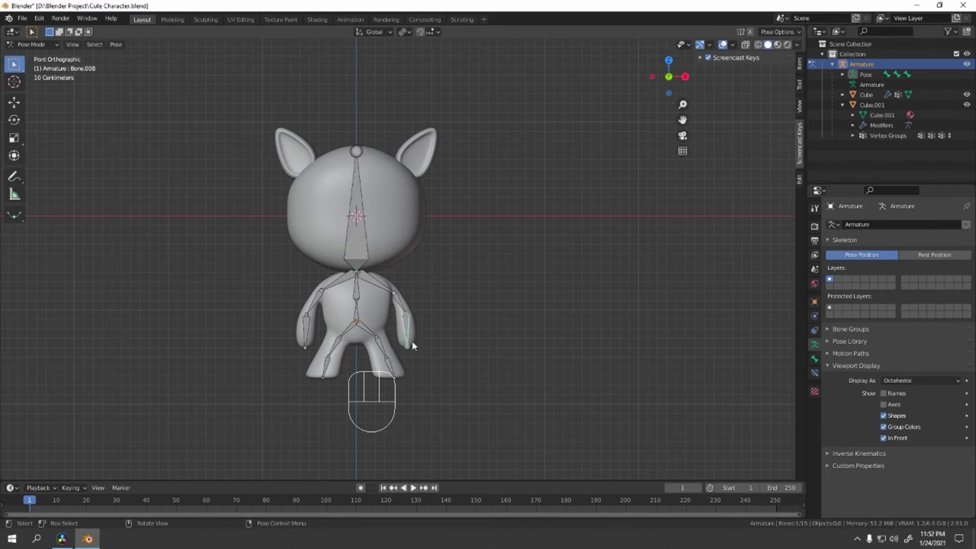
Step: Try rotating both forearm bones and the character's right lower leg bone to test how the body mesh deforms
{"action": "key", "text": "g"}
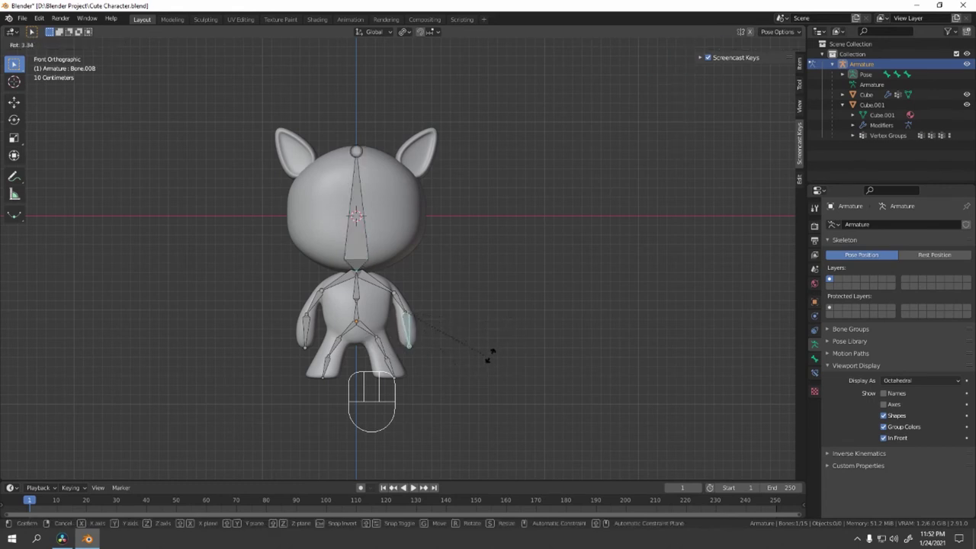
{"action": "right_click", "coordinate": [506, 327]}
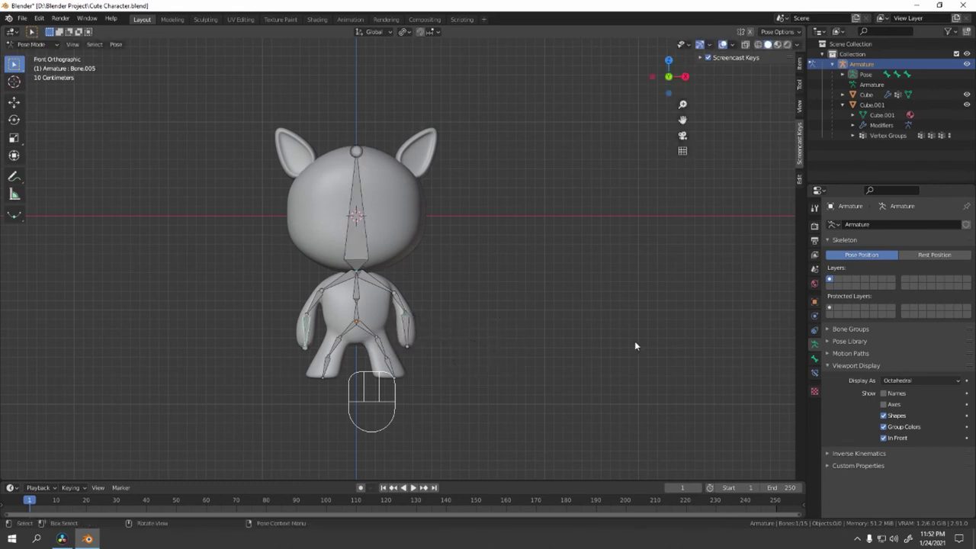
{"action": "key", "text": "g"}
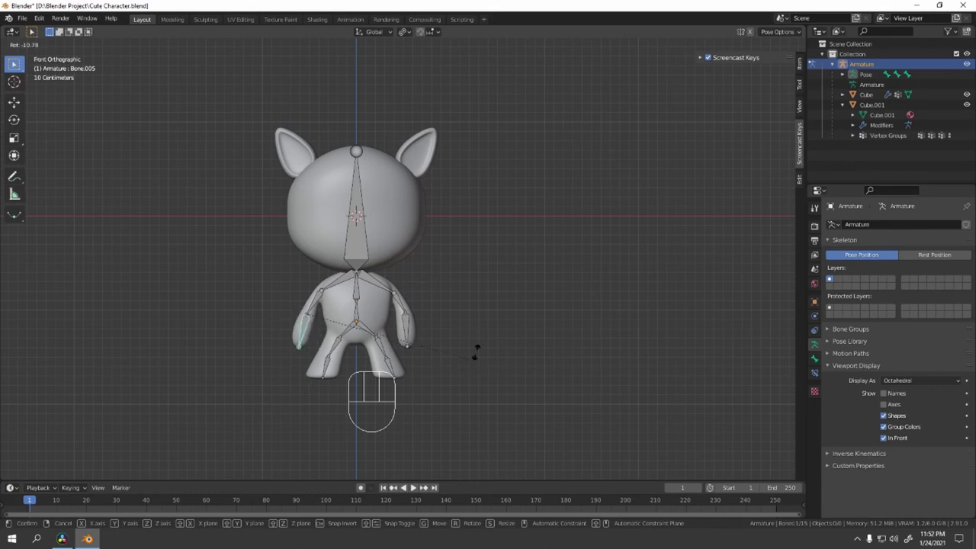
{"action": "right_click", "coordinate": [423, 278]}
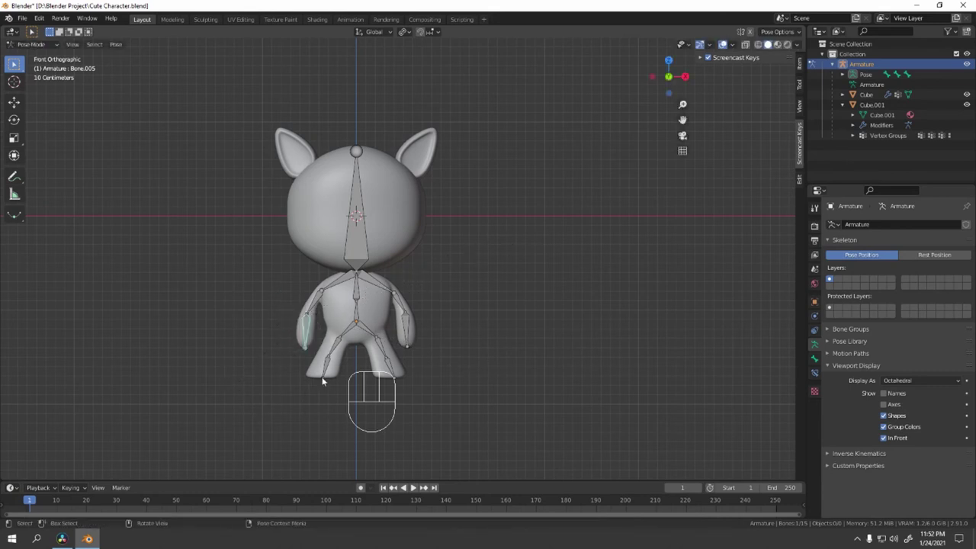
{"action": "key", "text": "g"}
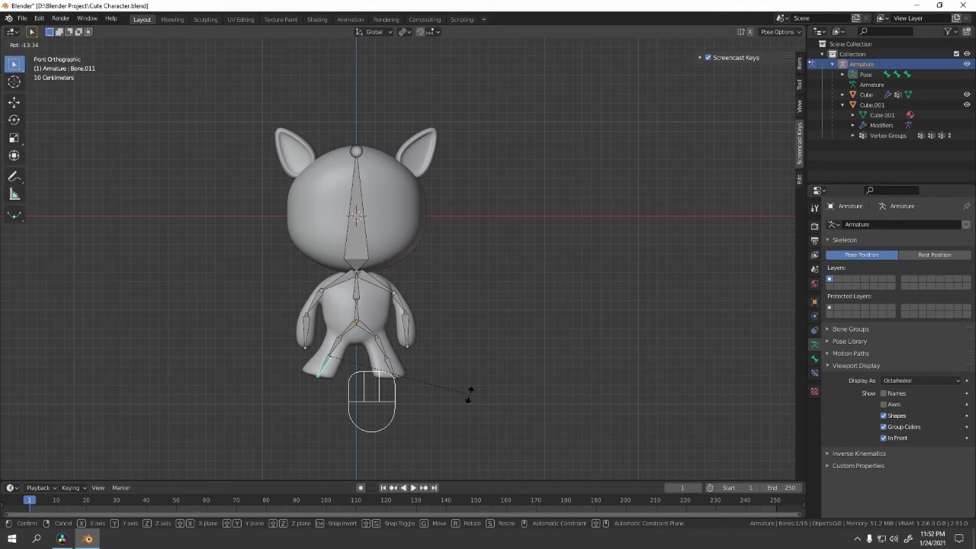
{"action": "right_click", "coordinate": [532, 293]}
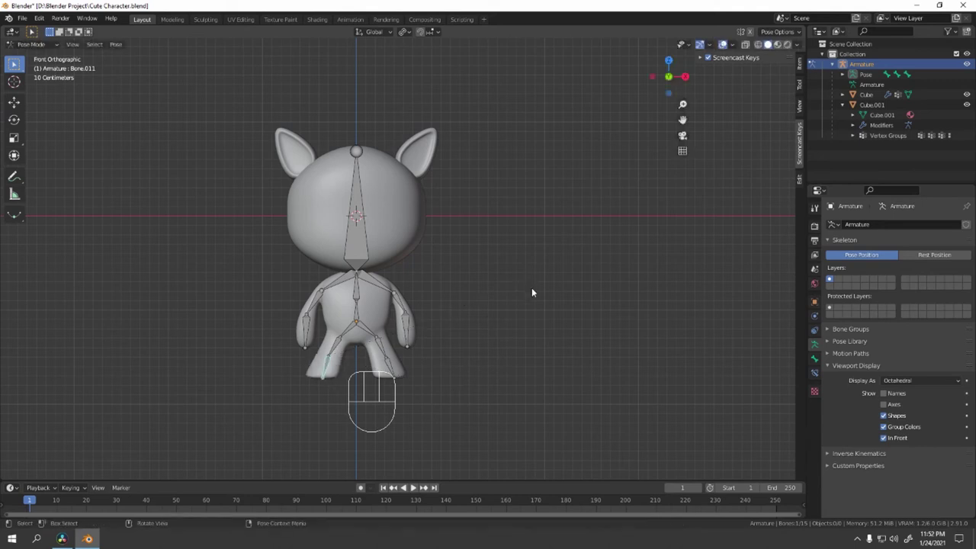
Step: Test-rotate the upper spine bone, and pose the character with its left forearm raised and its head tilted
{"action": "left_click", "coordinate": [352, 234]}
{"action": "left_click", "coordinate": [362, 287]}
{"action": "key", "text": "r"}
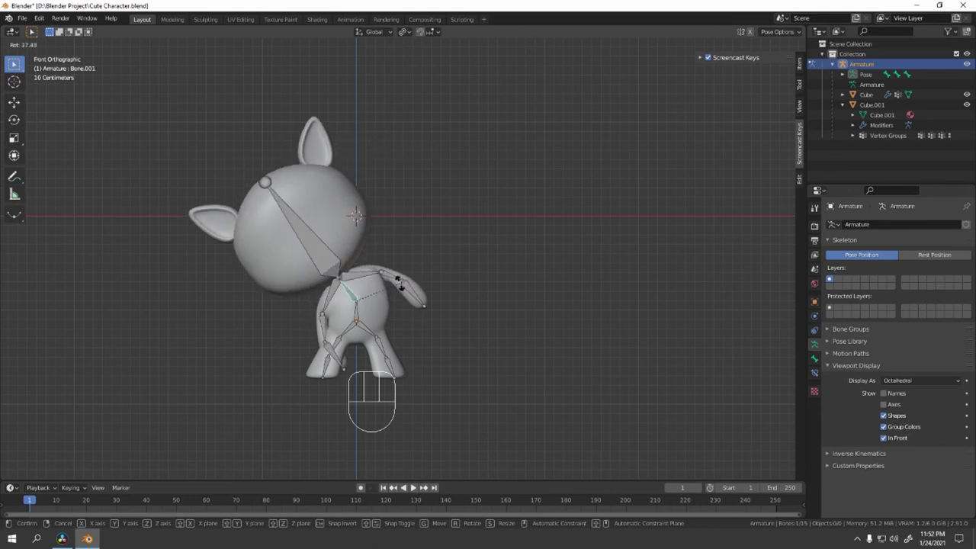
{"action": "right_click", "coordinate": [422, 324]}
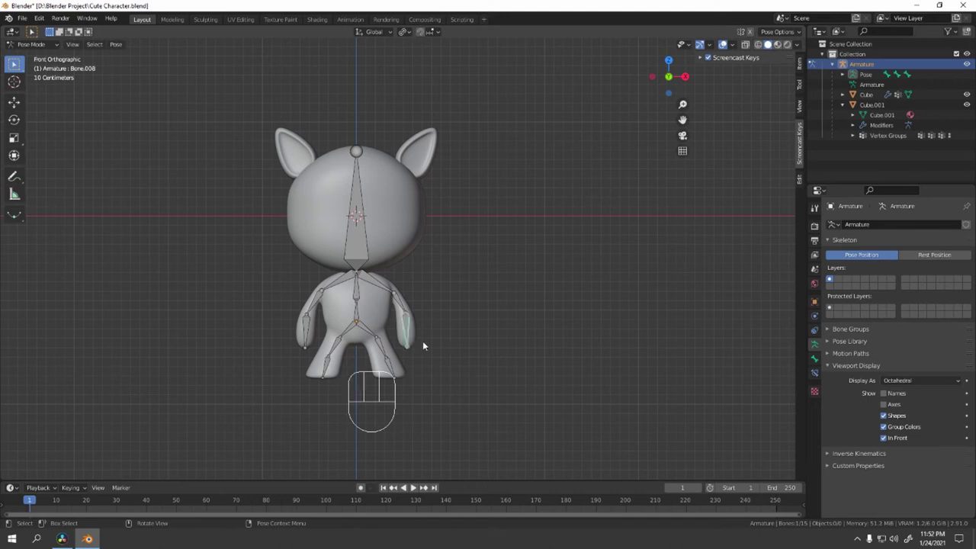
{"action": "middle_click_drag", "start_coordinate": [424, 345], "coordinate": [464, 247]}
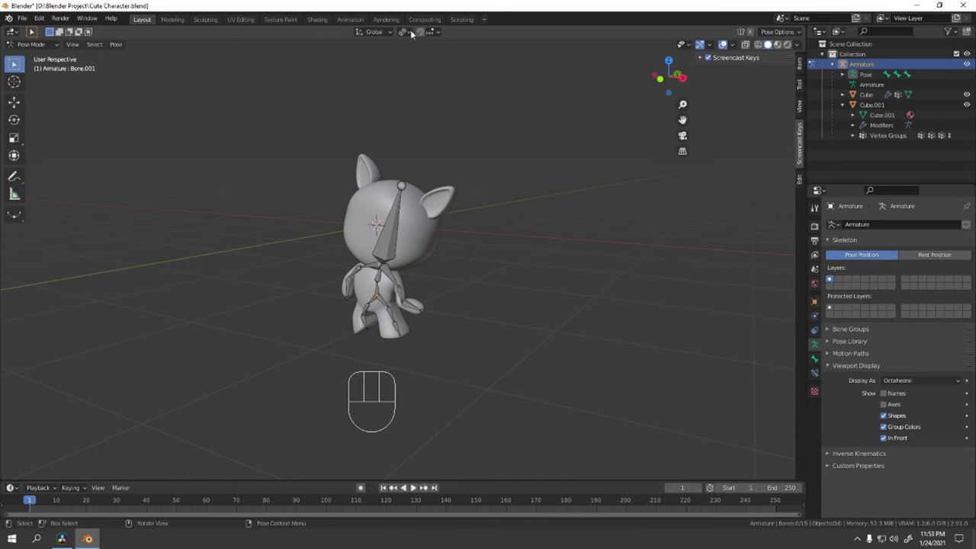
Step: Switch to the Animation workspace and frame the posed character at an angle in both viewports
{"action": "left_click", "coordinate": [349, 20]}
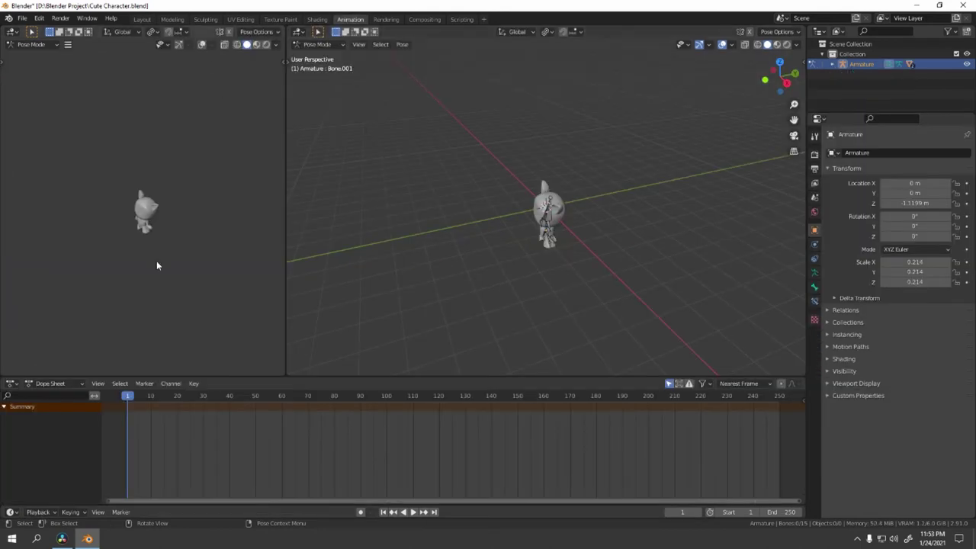
{"action": "scroll", "coordinate": [70, 250], "scroll_direction": "up", "scroll_amount": 5}
{"action": "middle_click_drag", "start_coordinate": [109, 190], "coordinate": [145, 264]}
{"action": "scroll", "coordinate": [558, 230], "scroll_direction": "up", "scroll_amount": 10}
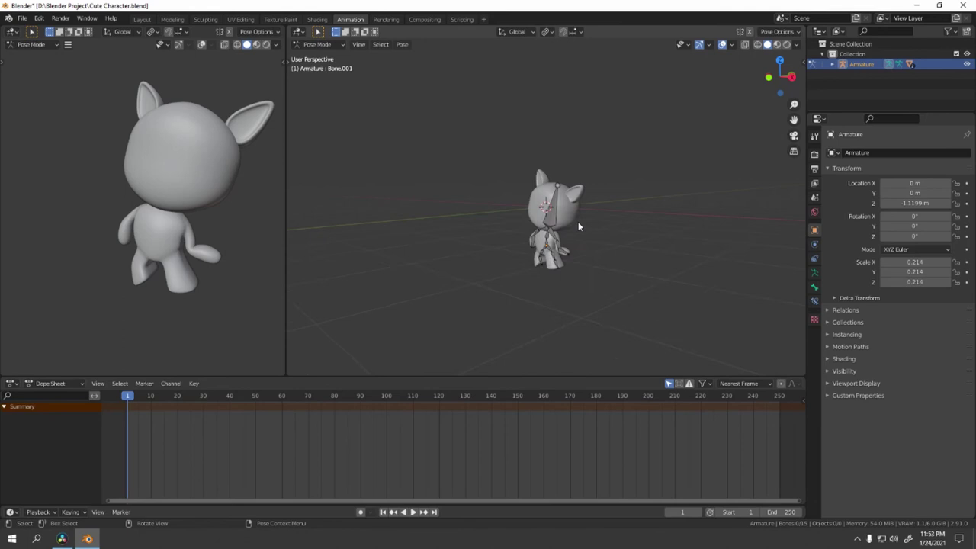
{"action": "middle_click_drag", "start_coordinate": [25, 252], "coordinate": [188, 218]}
{"action": "middle_click_drag", "start_coordinate": [458, 240], "coordinate": [606, 248]}
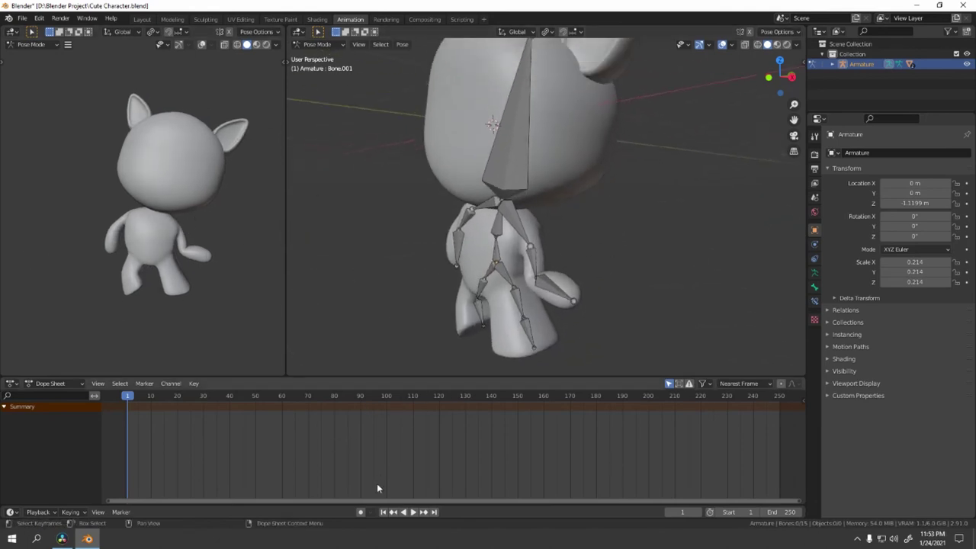
Step: Test timeline playback, stop it, and turn on auto keying for recording bone movements
{"action": "left_click", "coordinate": [415, 512]}
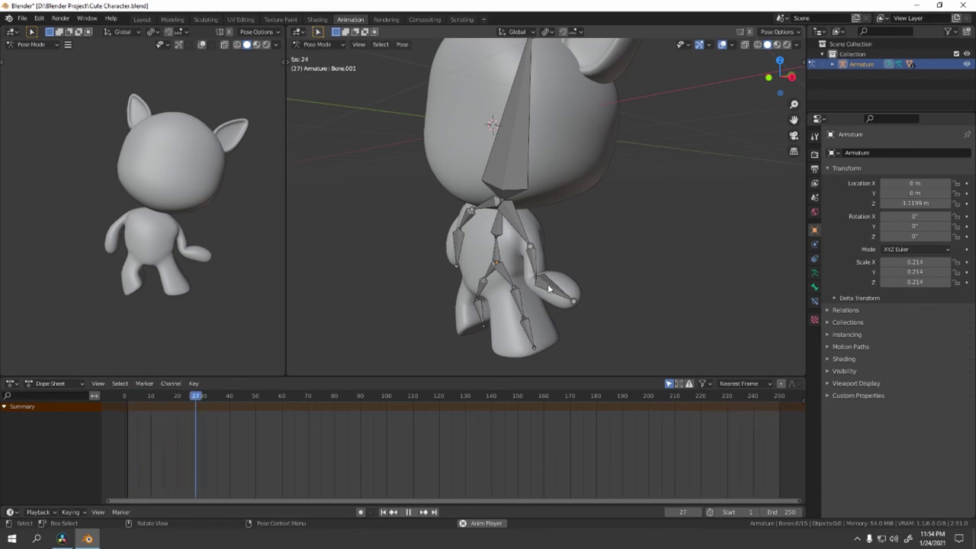
{"action": "left_click", "coordinate": [409, 512]}
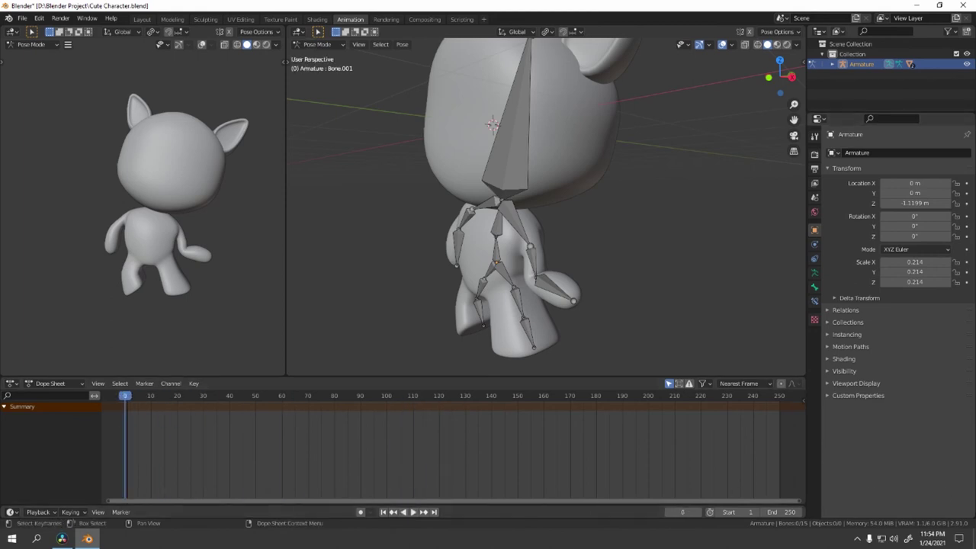
{"action": "left_click", "coordinate": [360, 513]}
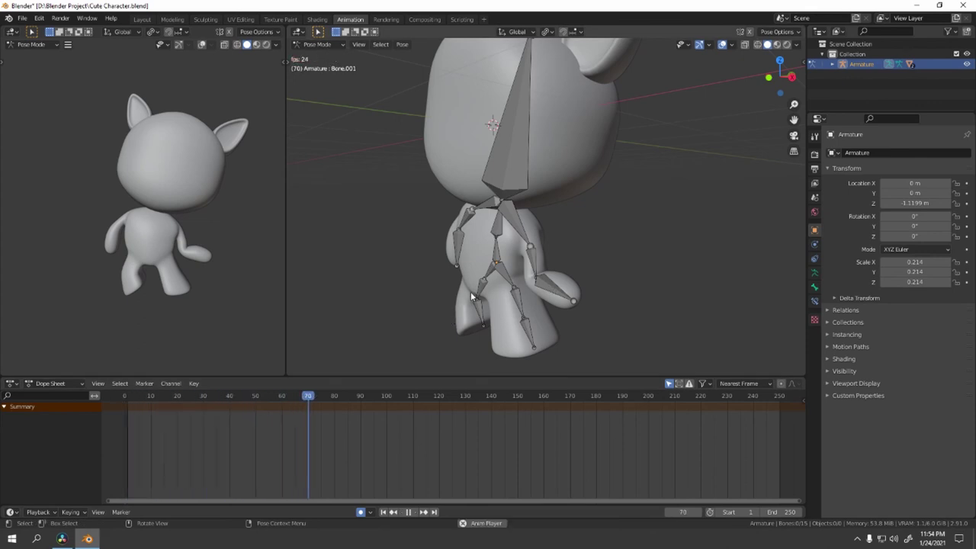
Step: Rotate the head and upper spine bones live while the timeline plays to record their keyframes
{"action": "middle_click_drag", "start_coordinate": [455, 264], "coordinate": [641, 235]}
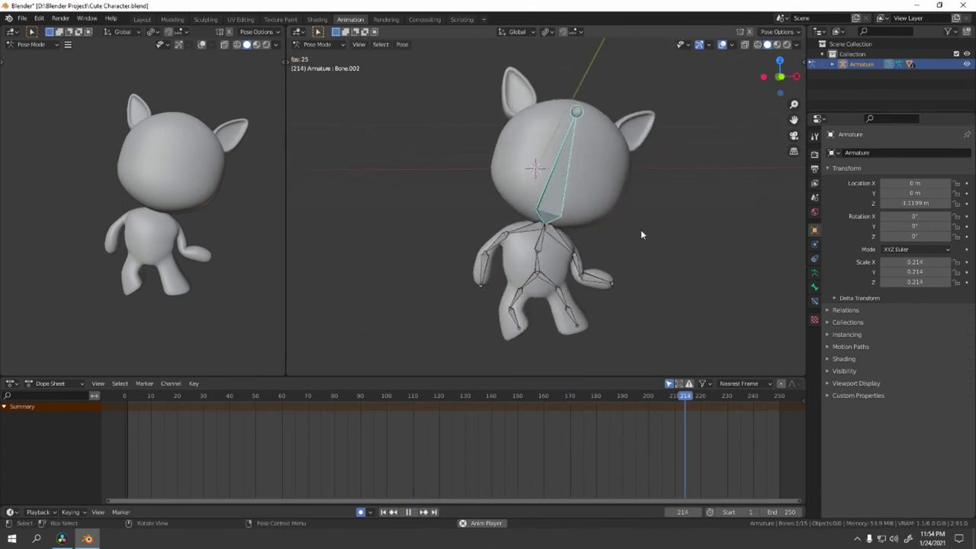
{"action": "key", "text": "r"}
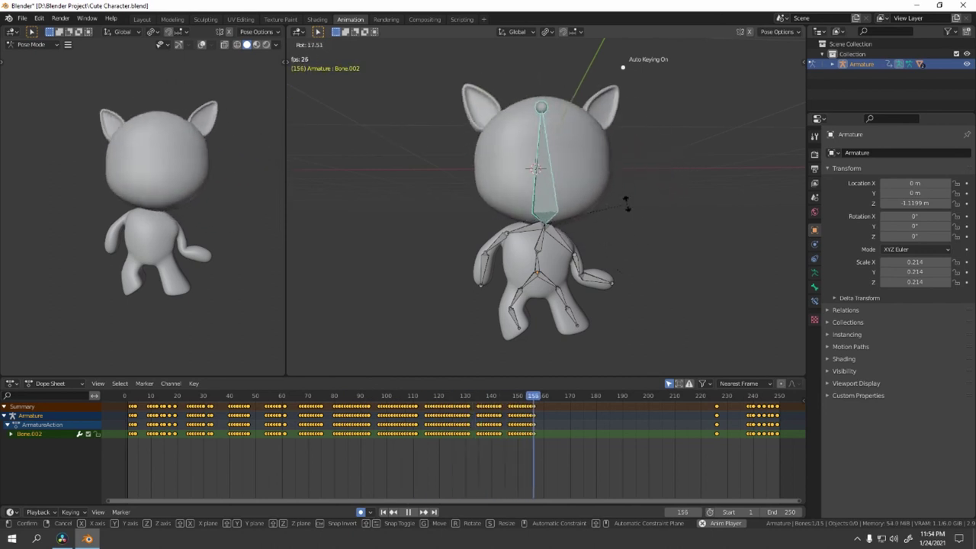
{"action": "left_click", "coordinate": [648, 239]}
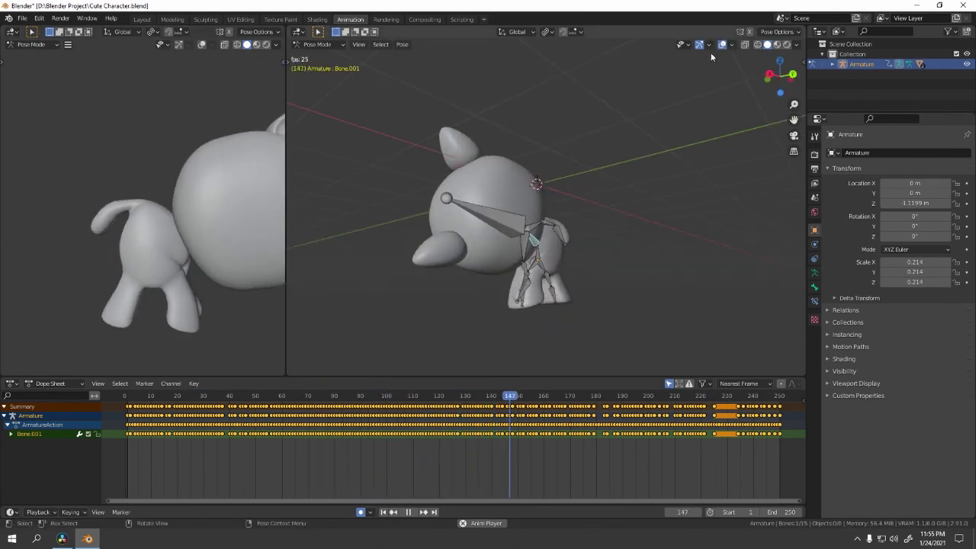
Step: Hide the viewport overlays and examine the recorded character animation from several angles while it plays
{"action": "left_click", "coordinate": [722, 45]}
{"action": "middle_click_drag", "start_coordinate": [435, 248], "coordinate": [589, 278]}
{"action": "scroll", "coordinate": [584, 277], "scroll_direction": "up", "scroll_amount": 3}
{"action": "middle_click_drag", "start_coordinate": [511, 271], "coordinate": [505, 312]}
{"action": "scroll", "coordinate": [507, 311], "scroll_direction": "down", "scroll_amount": 3}
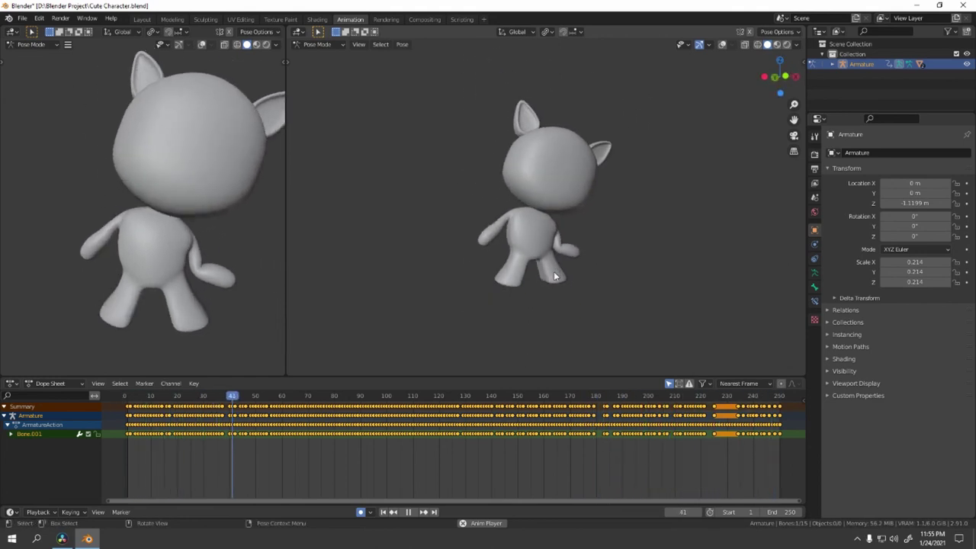
{"action": "middle_click_drag", "start_coordinate": [553, 272], "coordinate": [365, 292]}
{"action": "scroll", "coordinate": [531, 264], "scroll_direction": "up", "scroll_amount": 4}
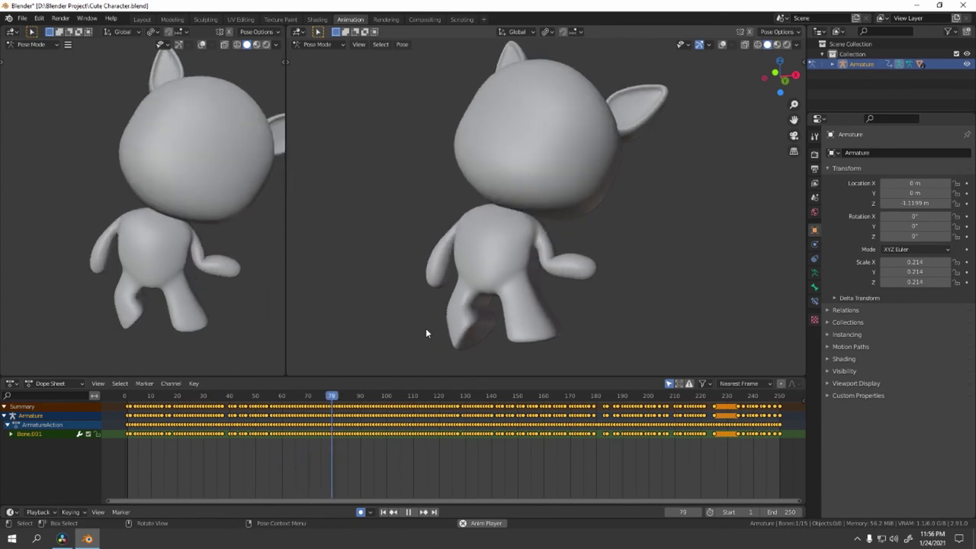
{"action": "scroll", "coordinate": [475, 310], "scroll_direction": "down", "scroll_amount": 2}
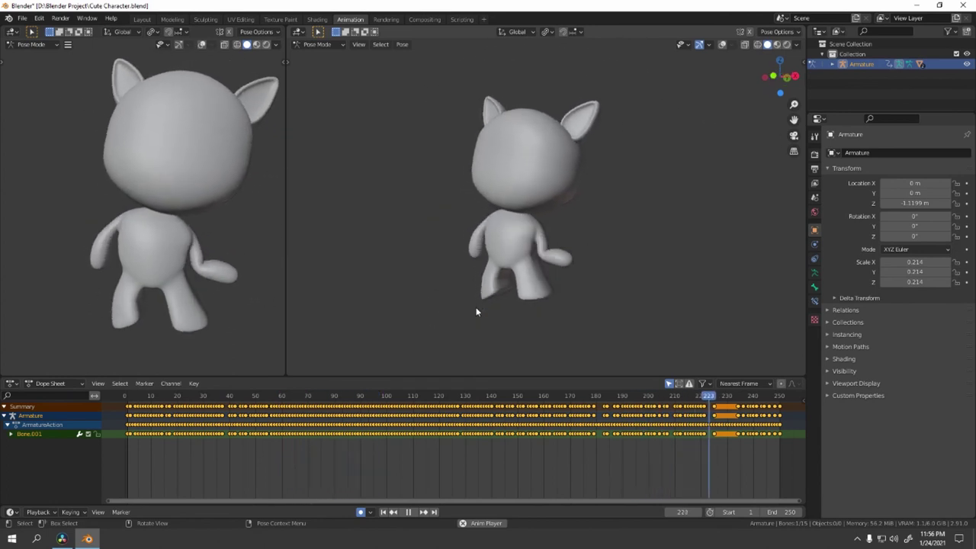